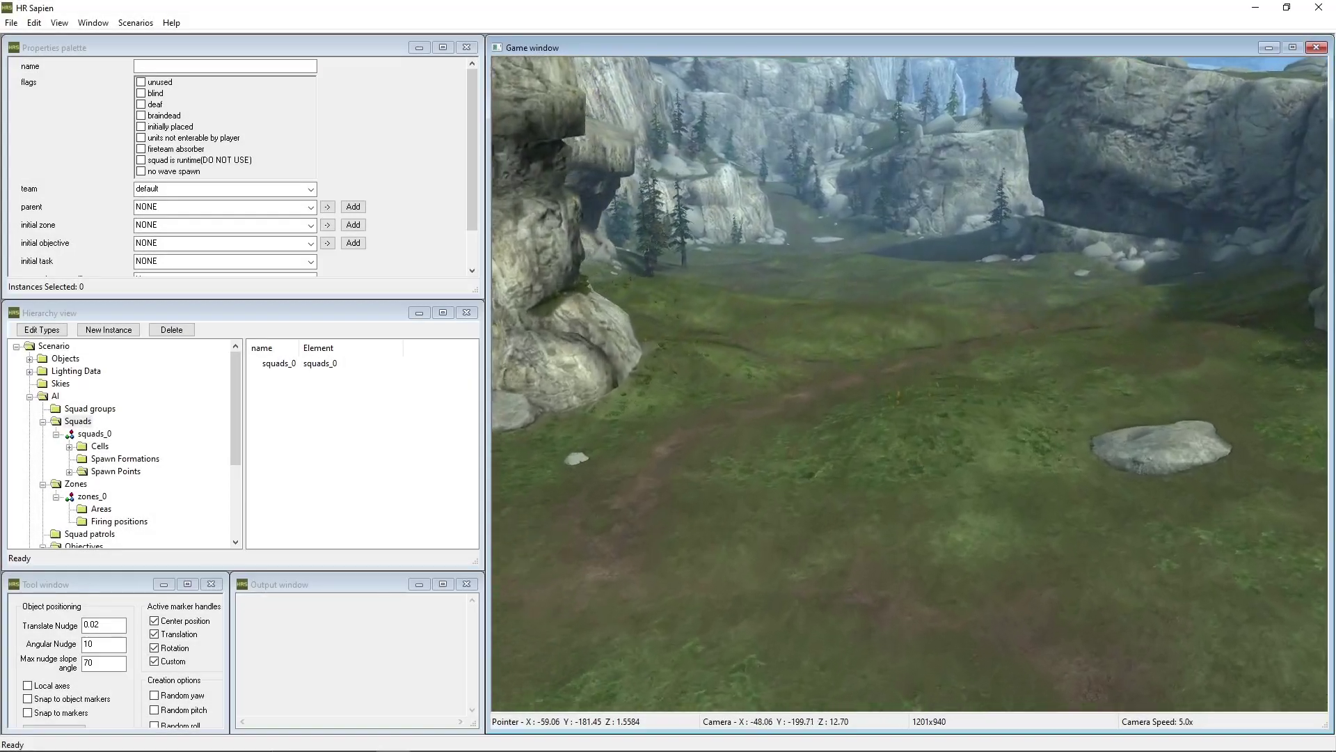
- Fly the camera around the map to survey the grassland, cliffs, shoreline and cave area
{"action": "key", "text": "w"}
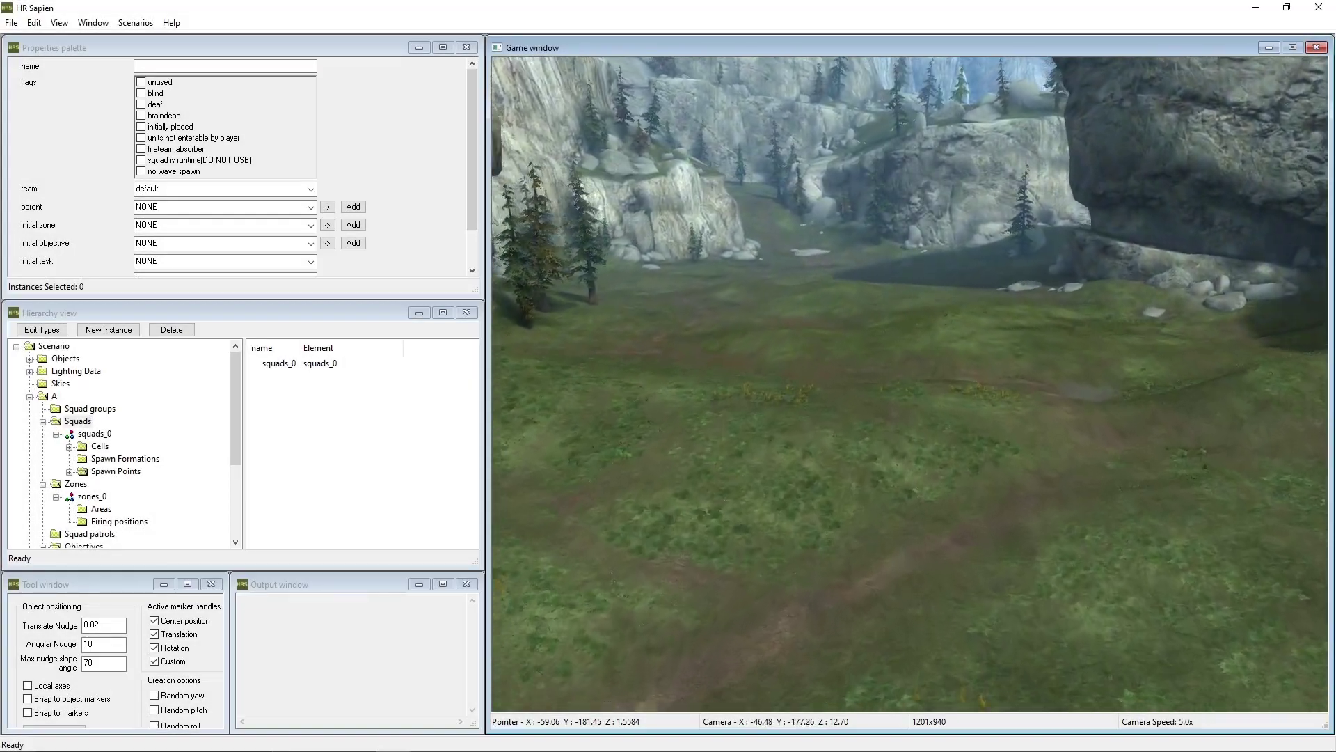
{"action": "key", "text": "w"}
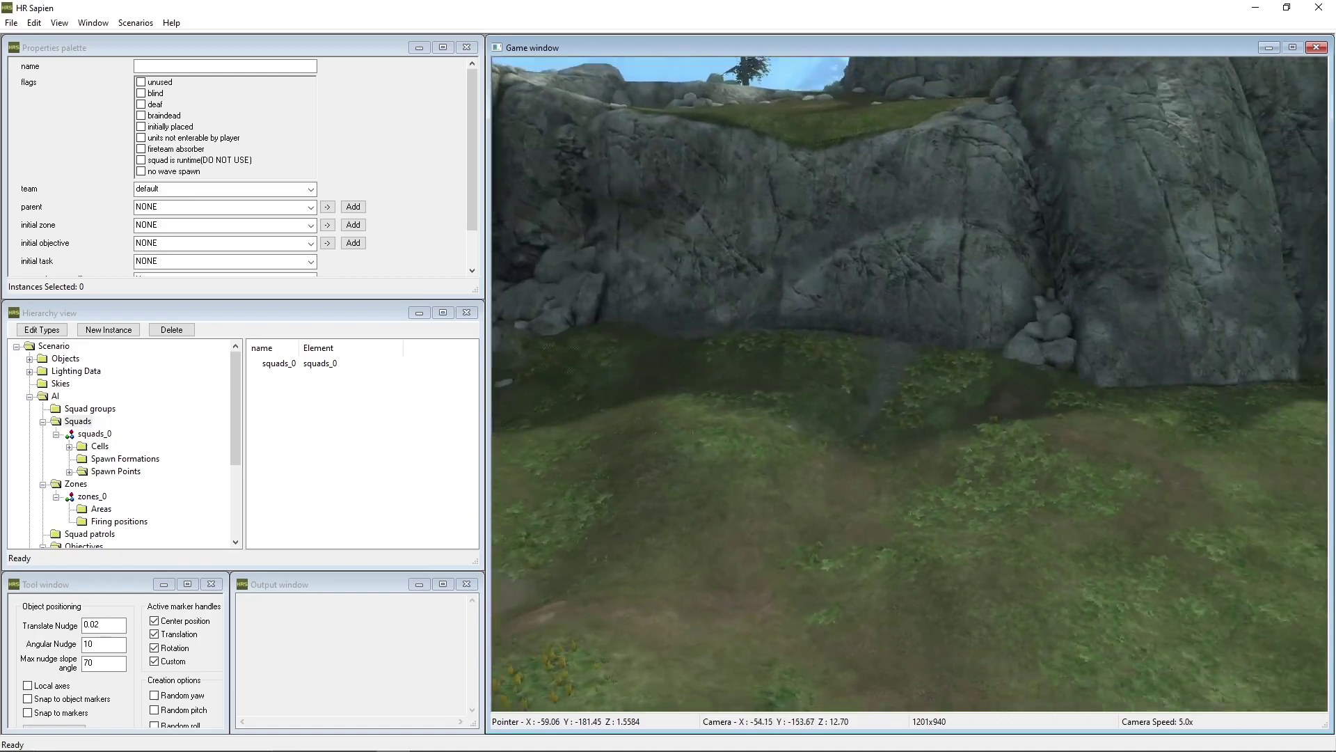
{"action": "key", "text": "w"}
{"action": "middle_click_drag", "start_coordinate": [910, 385], "coordinate": [1120, 387]}
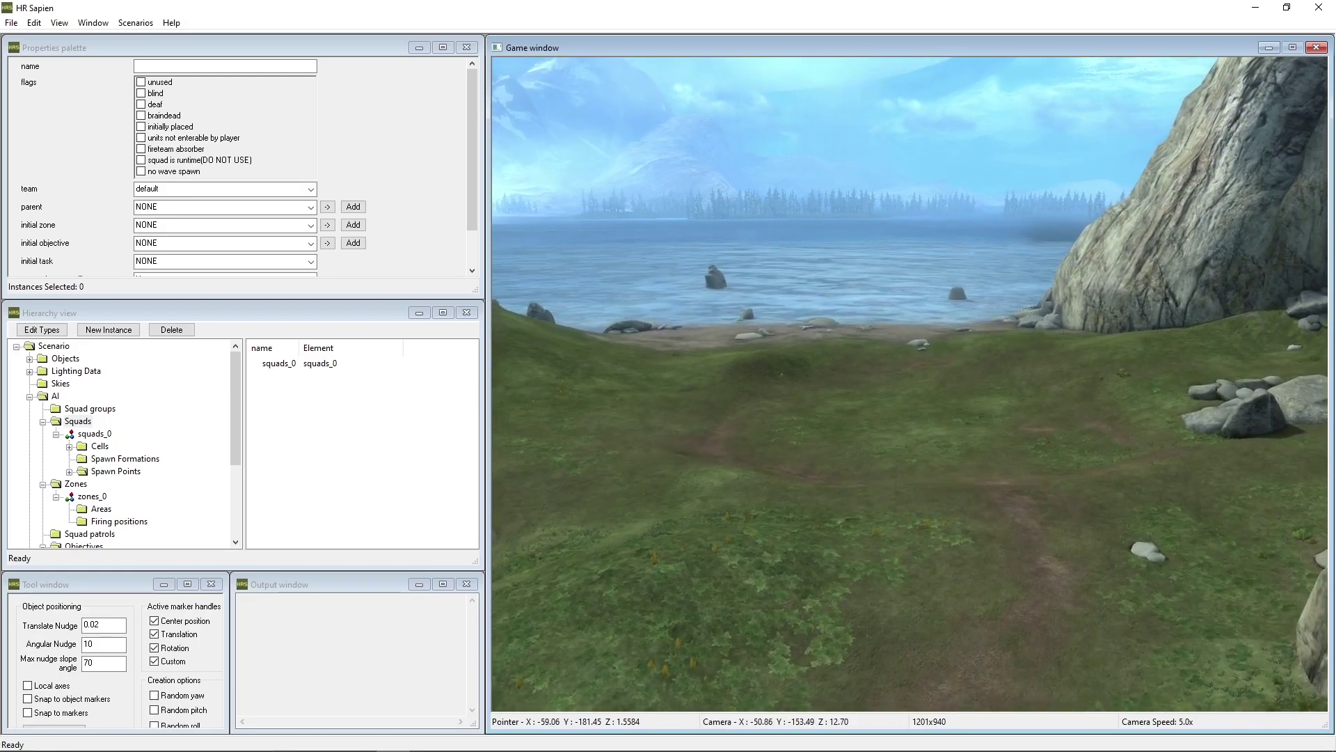
{"action": "key", "text": "w"}
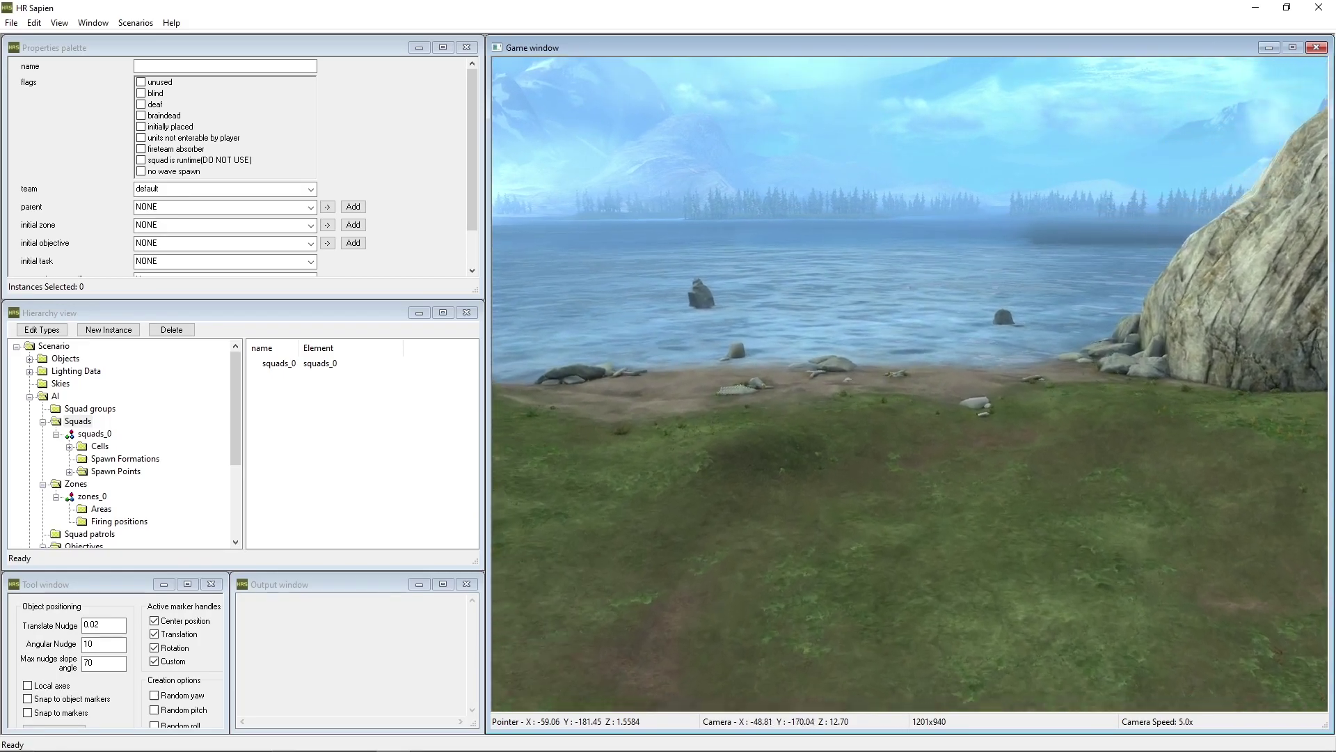
{"action": "key", "text": "w"}
{"action": "middle_click_drag", "start_coordinate": [910, 384], "coordinate": [1086, 387]}
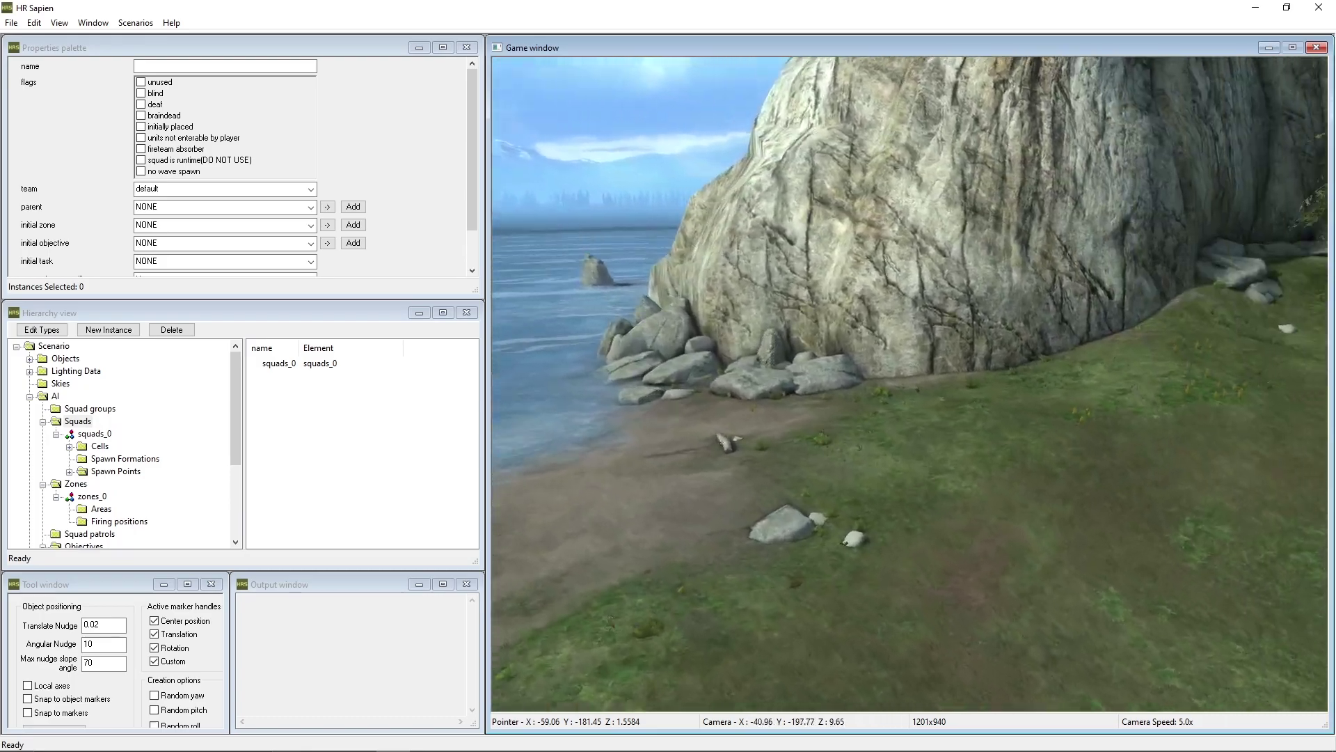
{"action": "key", "text": "w"}
{"action": "middle_click_drag", "start_coordinate": [708, 370], "coordinate": [873, 369]}
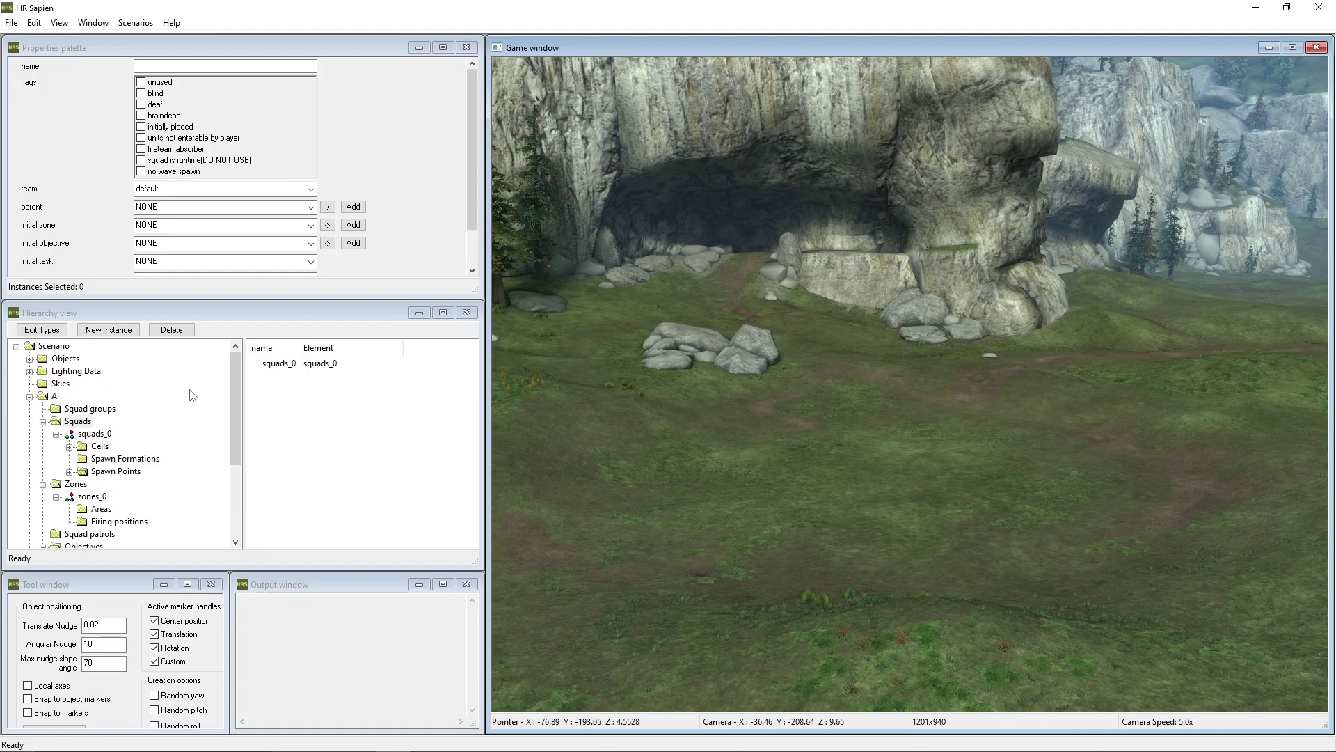
- Open the object type editor from the Squads folder, list the character class and adjust the columns to read the tags' full paths
{"action": "left_click", "coordinate": [68, 425]}
{"action": "scroll", "coordinate": [115, 442], "scroll_direction": "down", "scroll_amount": 2}
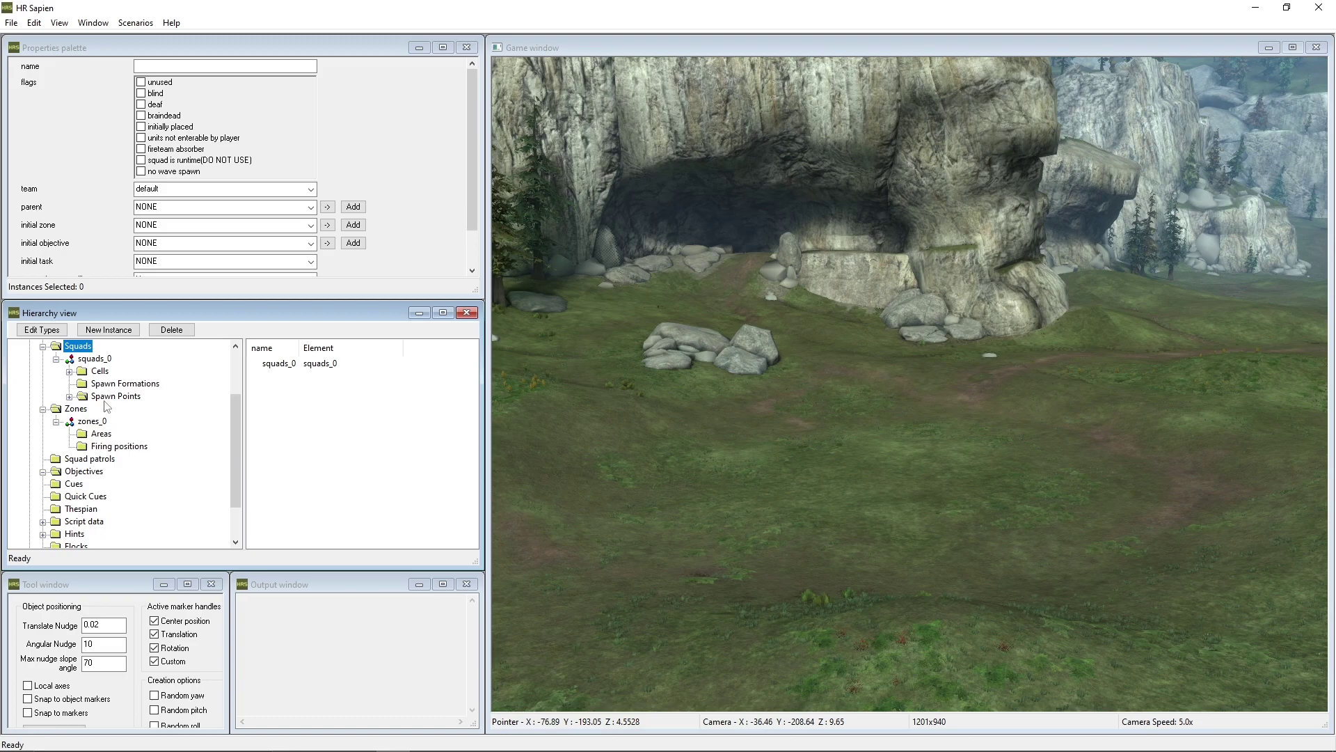
{"action": "left_click", "coordinate": [55, 332]}
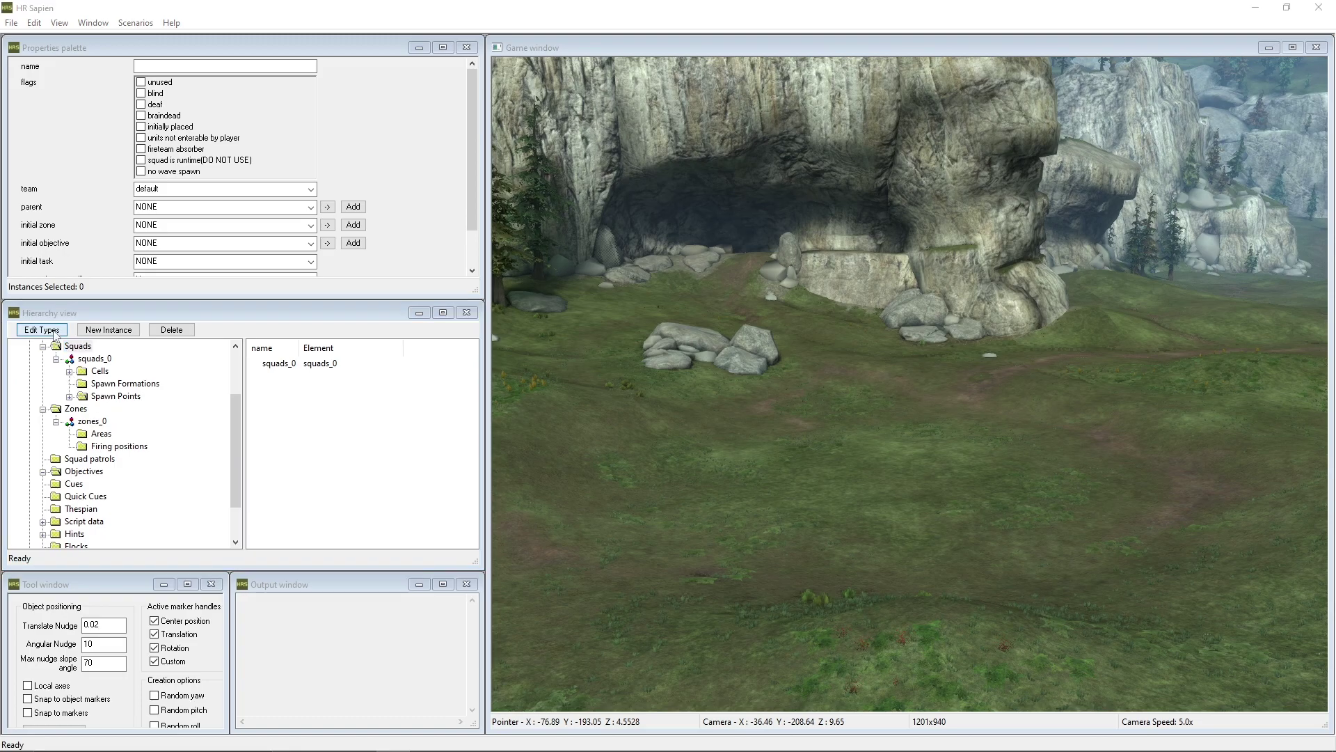
{"action": "left_click", "coordinate": [578, 275]}
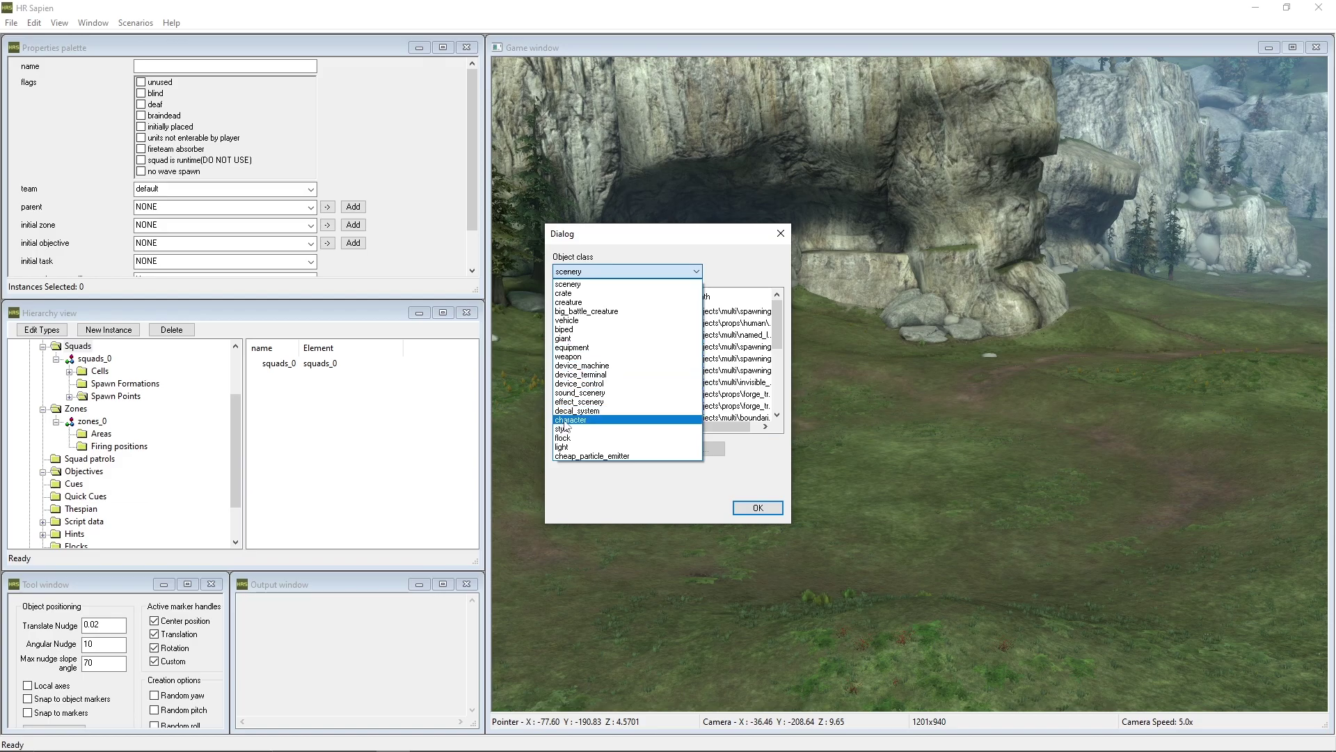
{"action": "left_click", "coordinate": [586, 425]}
{"action": "left_click_drag", "start_coordinate": [652, 385], "coordinate": [538, 306]}
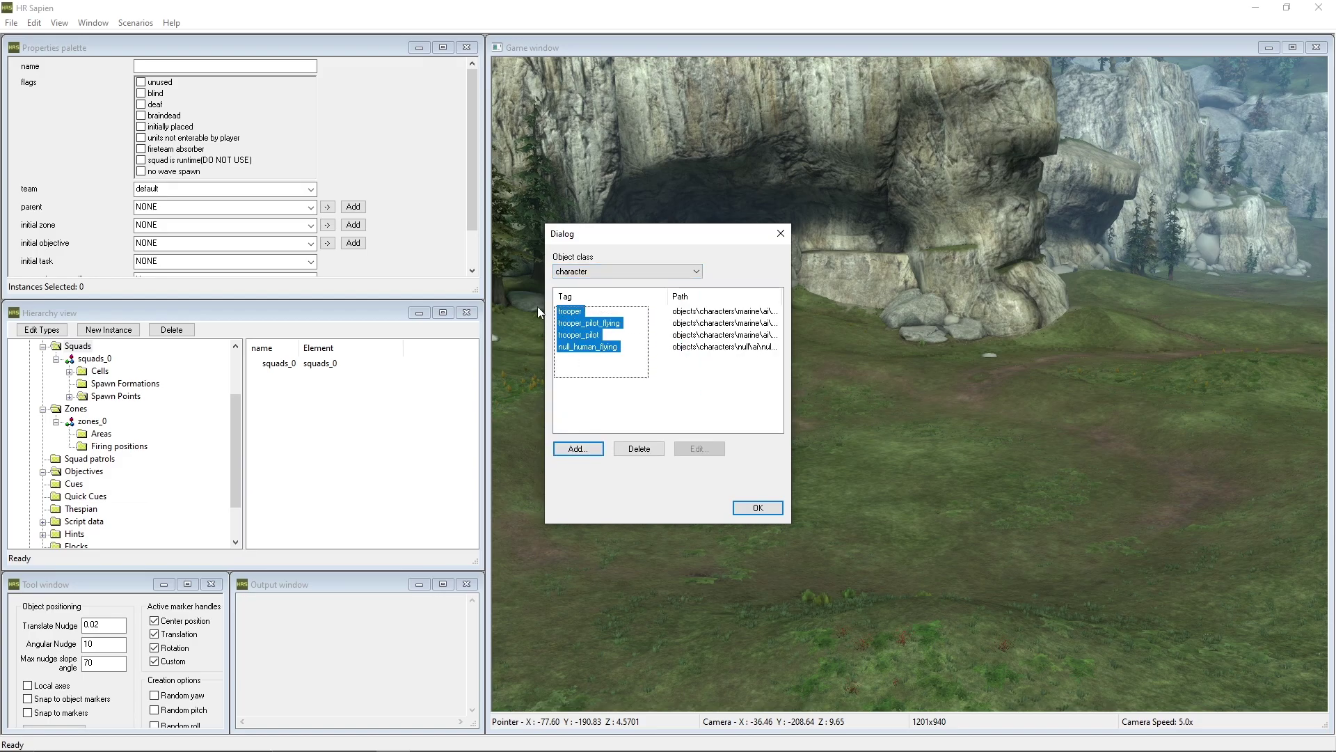
{"action": "left_click_drag", "start_coordinate": [667, 296], "coordinate": [632, 296]}
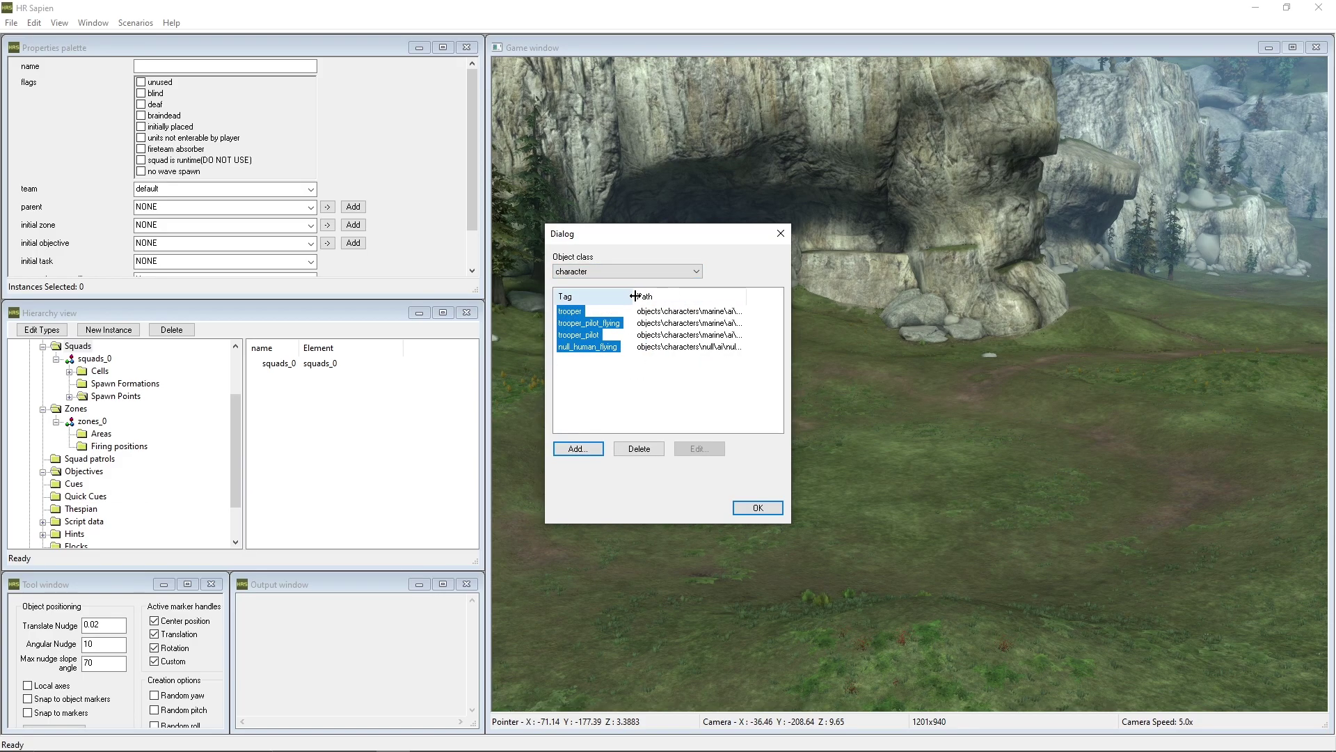
{"action": "left_click", "coordinate": [725, 387]}
{"action": "left_click_drag", "start_coordinate": [747, 296], "coordinate": [812, 295]}
{"action": "left_click_drag", "start_coordinate": [716, 424], "coordinate": [748, 428]}
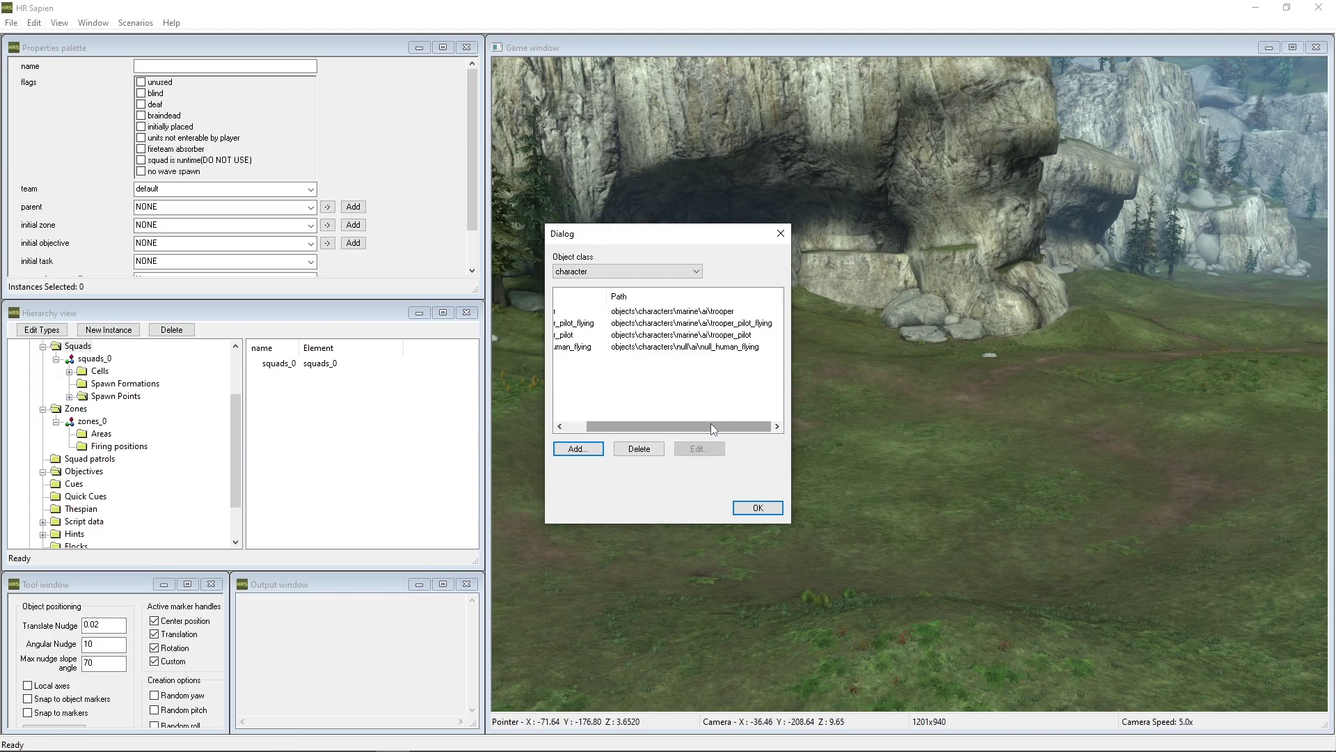
{"action": "left_click_drag", "start_coordinate": [711, 423], "coordinate": [690, 425]}
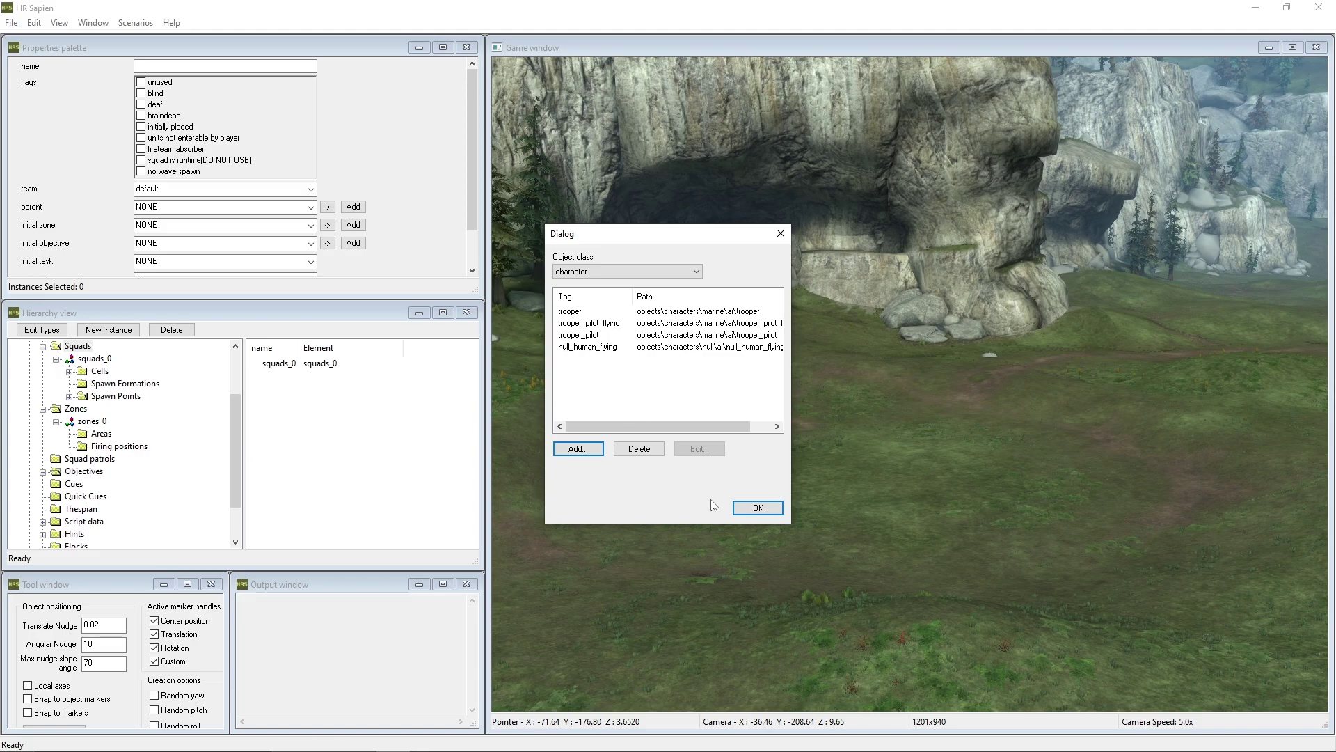
- Switch the object class to biped in the type editor and close the dialog
{"action": "left_click", "coordinate": [626, 271]}
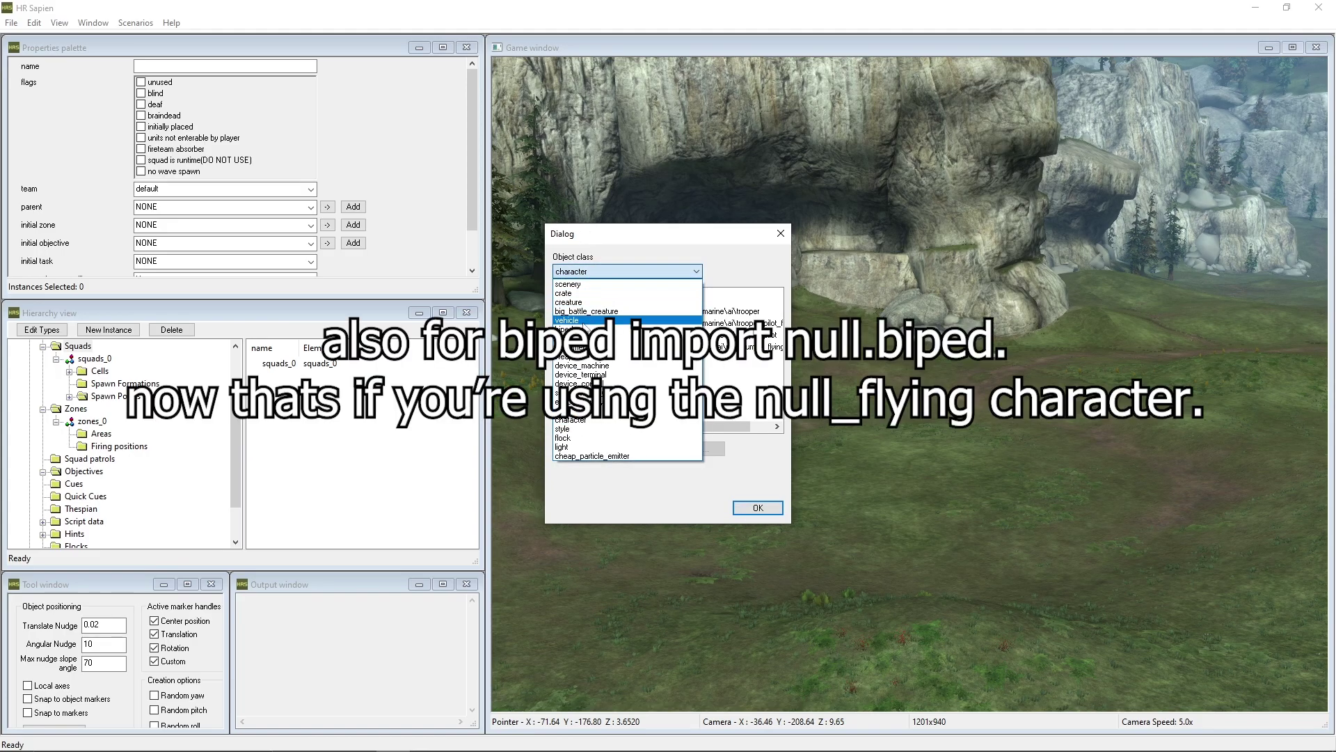
{"action": "left_click", "coordinate": [599, 316]}
{"action": "left_click", "coordinate": [569, 314]}
{"action": "left_click", "coordinate": [758, 508]}
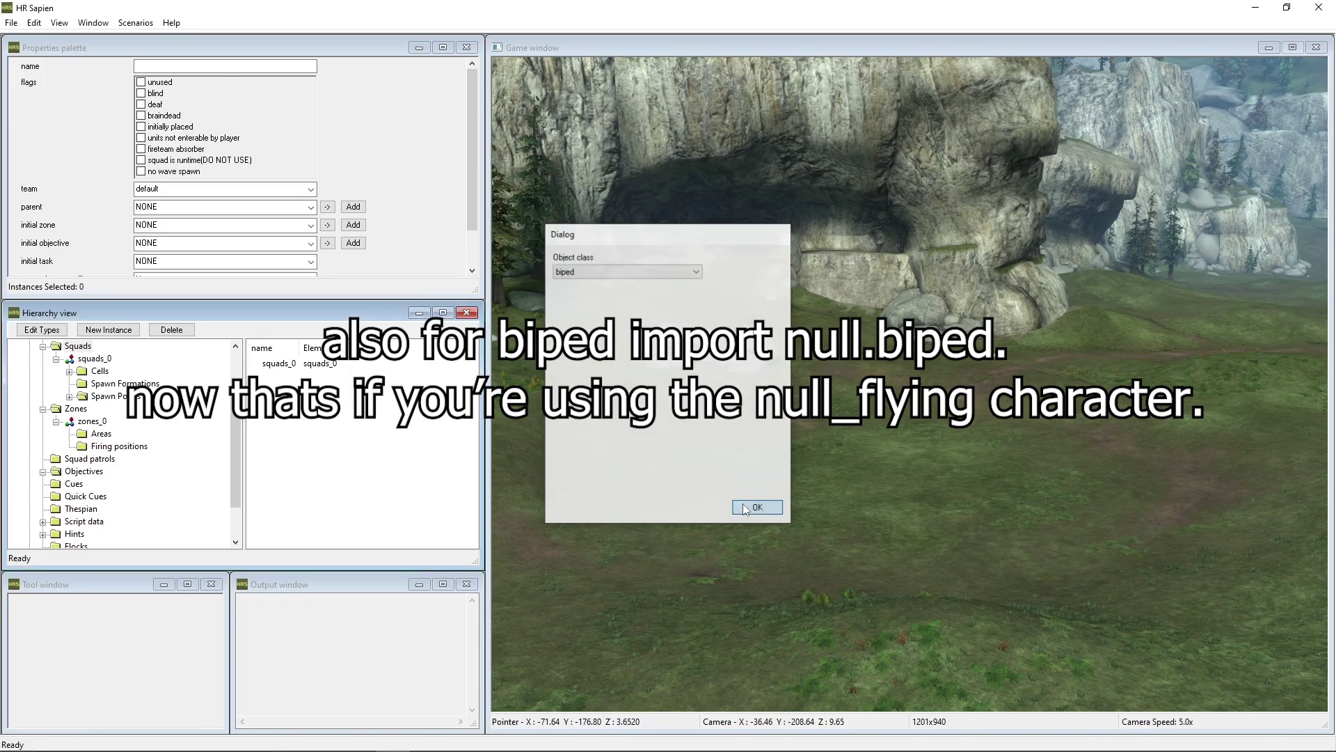
- Select squads_0, move to its markers and examine the character, vehicle and seat type of spawn_points_0
{"action": "left_click", "coordinate": [97, 358]}
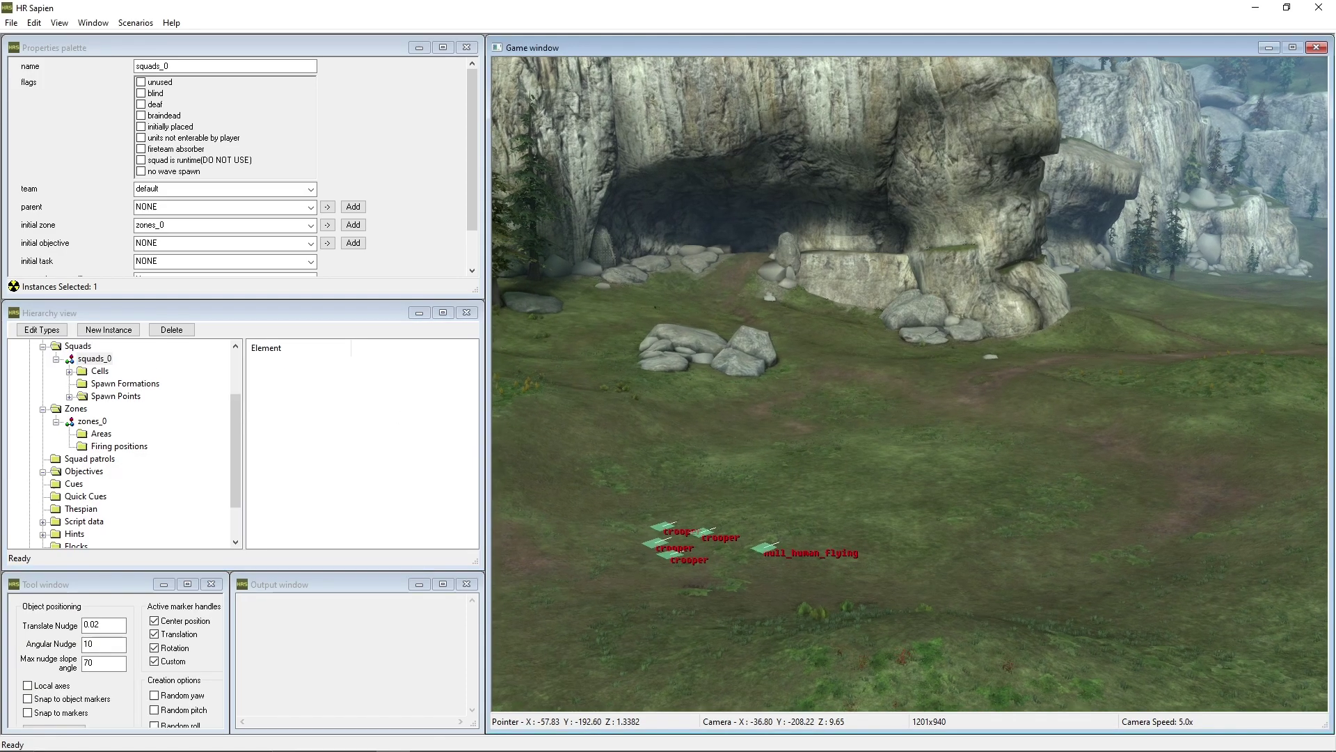
{"action": "key", "text": "w"}
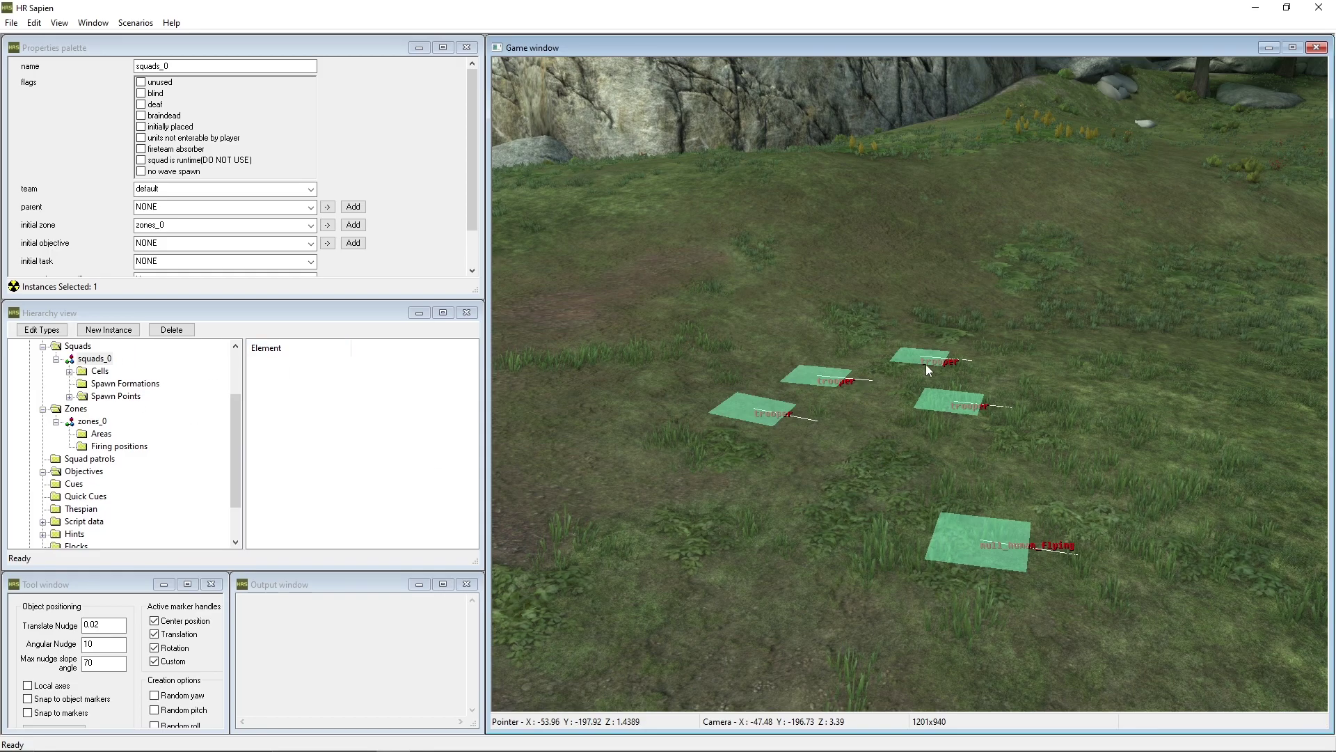
{"action": "double_click", "coordinate": [78, 397]}
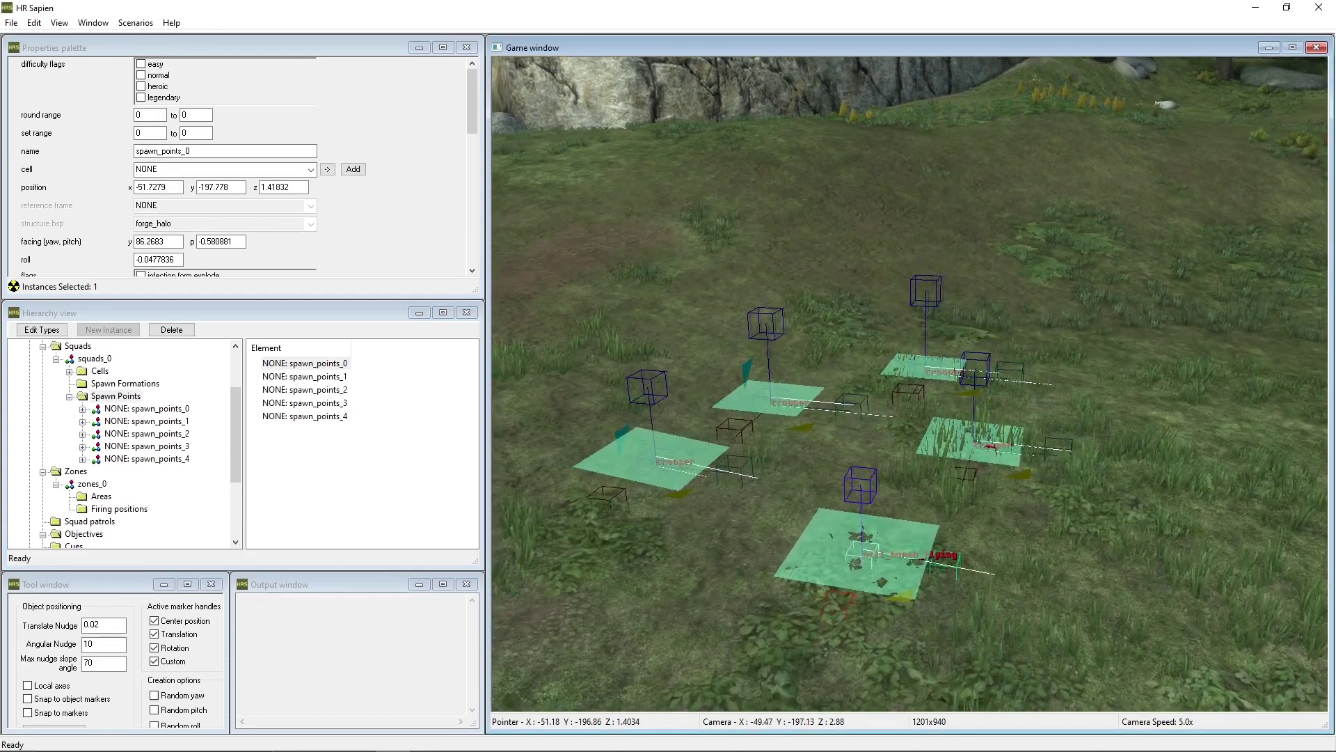
{"action": "scroll", "coordinate": [354, 241], "scroll_direction": "down", "scroll_amount": 5}
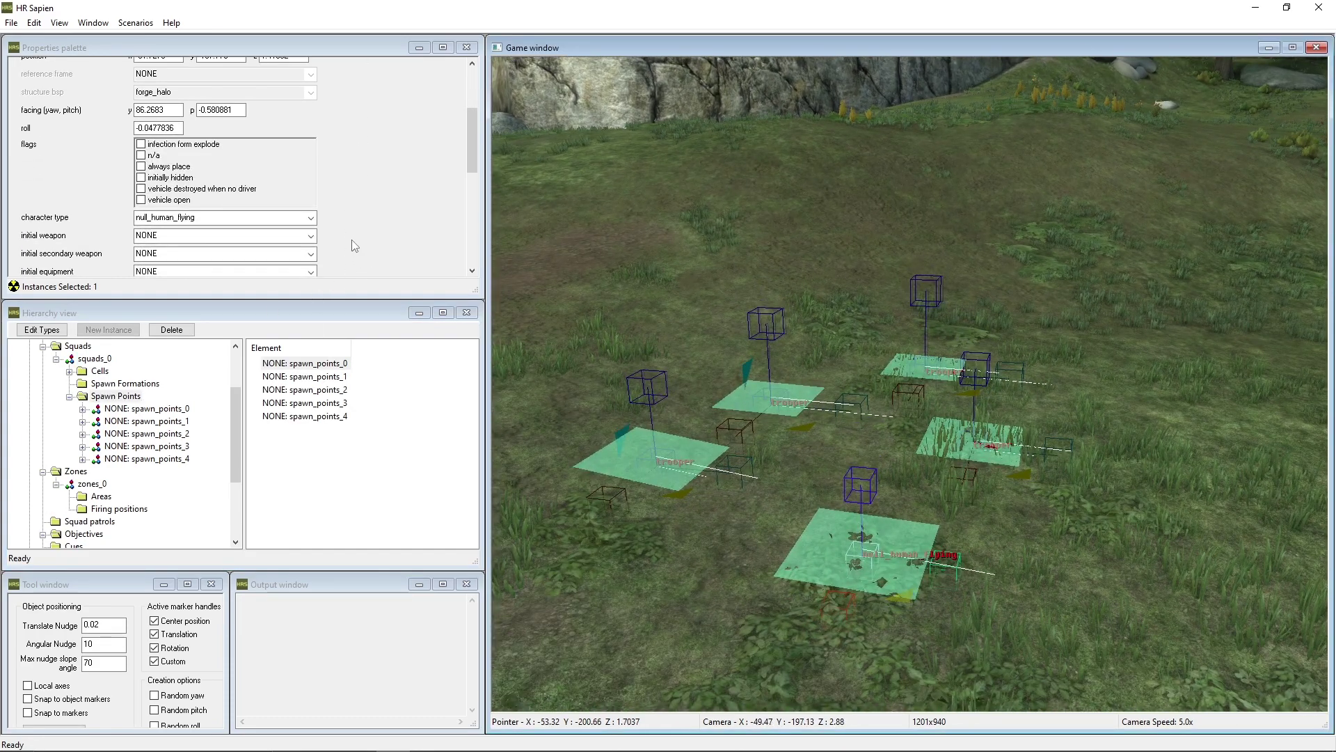
{"action": "scroll", "coordinate": [355, 231], "scroll_direction": "down", "scroll_amount": 1}
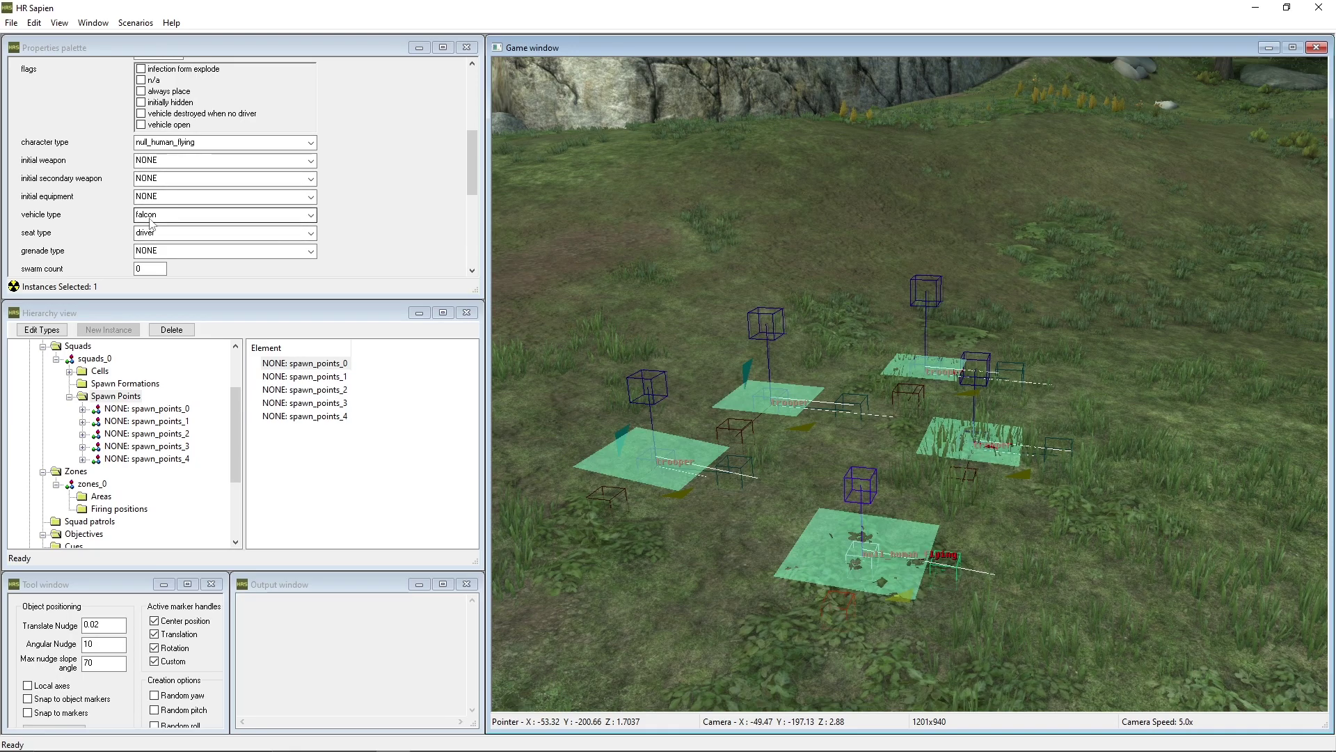
- Select spawn_points_1 through spawn_points_4 together, view their available seat types and clear the selection
{"action": "left_click", "coordinate": [308, 376]}
{"action": "left_click", "coordinate": [306, 416], "text": "shift"}
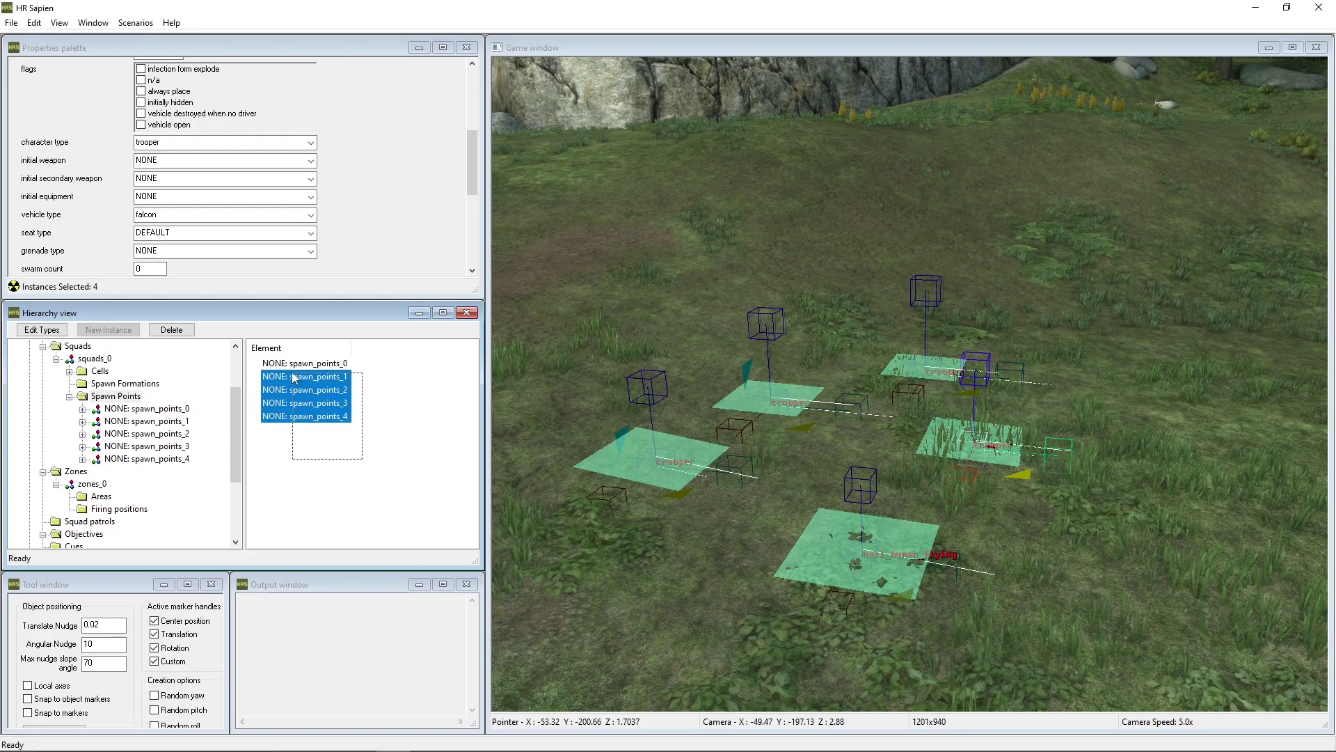
{"action": "left_click", "coordinate": [162, 237]}
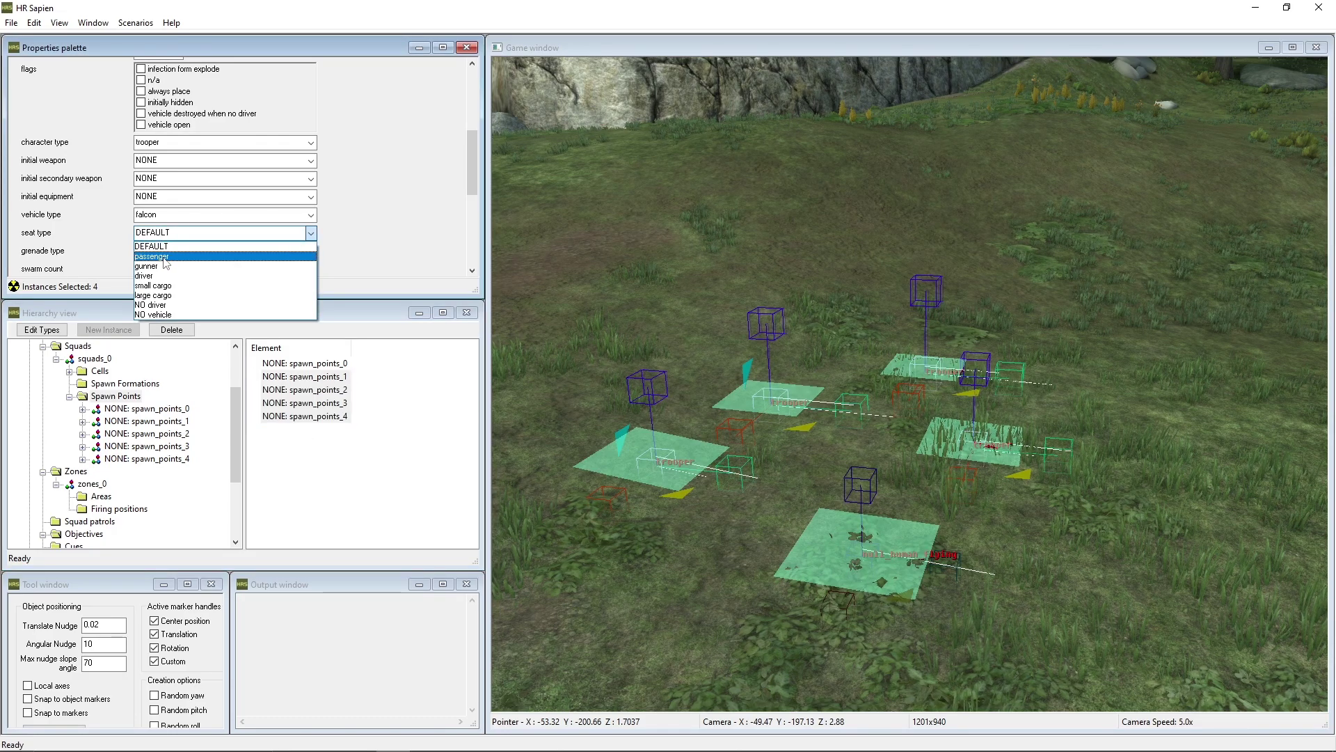
{"action": "left_click", "coordinate": [369, 484]}
{"action": "left_click", "coordinate": [344, 446]}
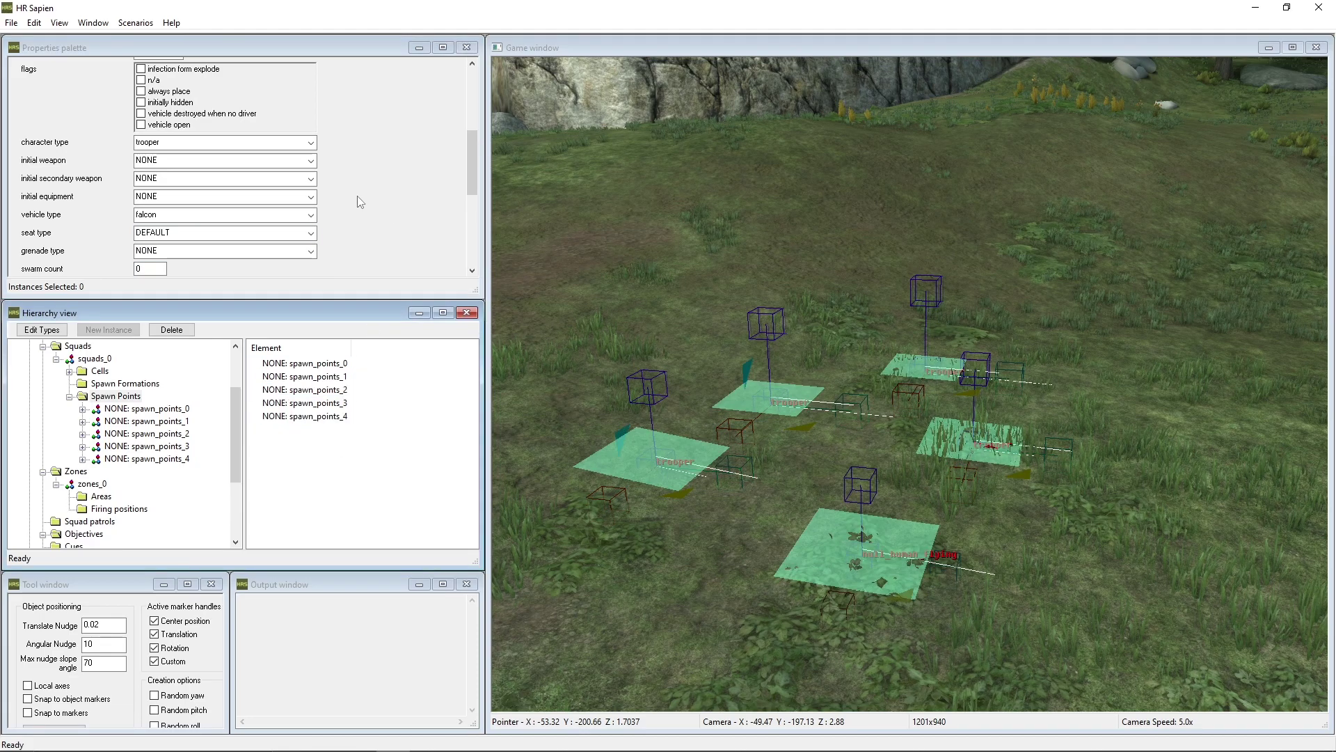
- Look through the remaining spawn point properties, recheck the settings of spawn_points_0 and collapse the Spawn Points folder
{"action": "scroll", "coordinate": [361, 202], "scroll_direction": "down", "scroll_amount": 6}
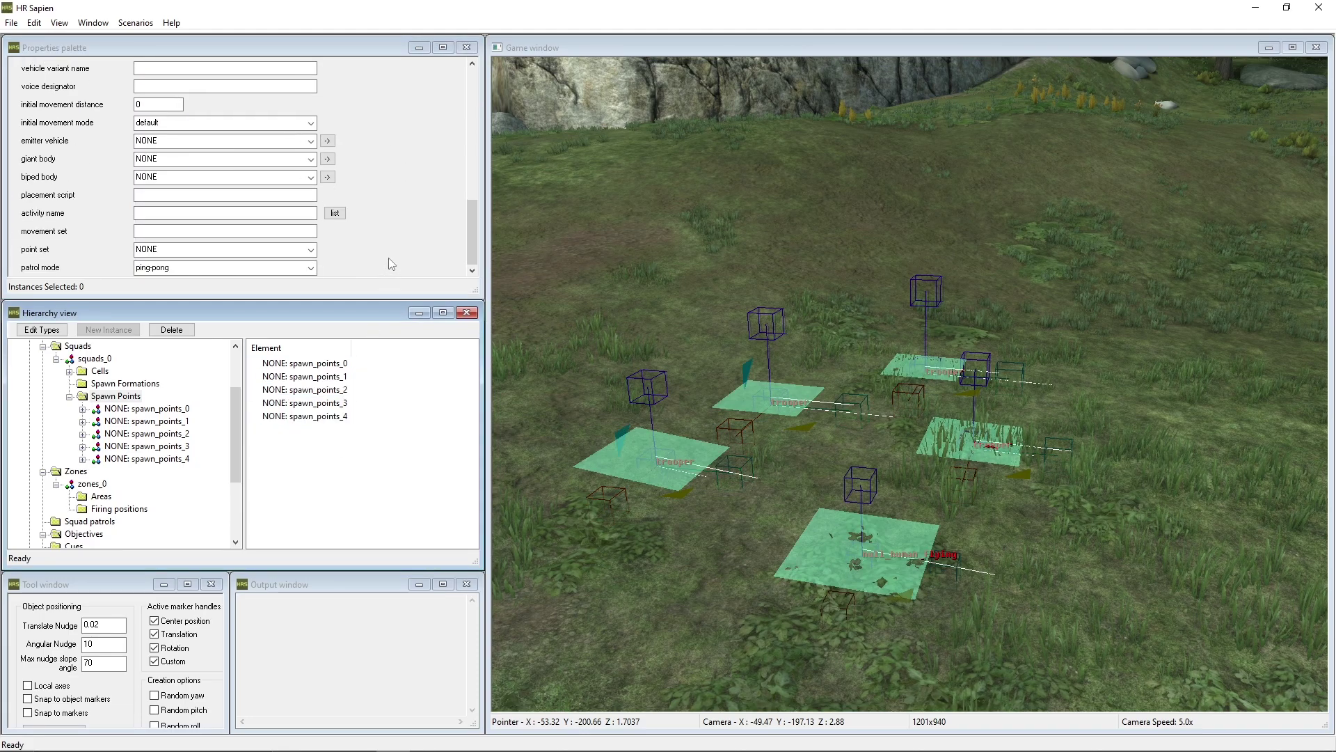
{"action": "left_click", "coordinate": [324, 364]}
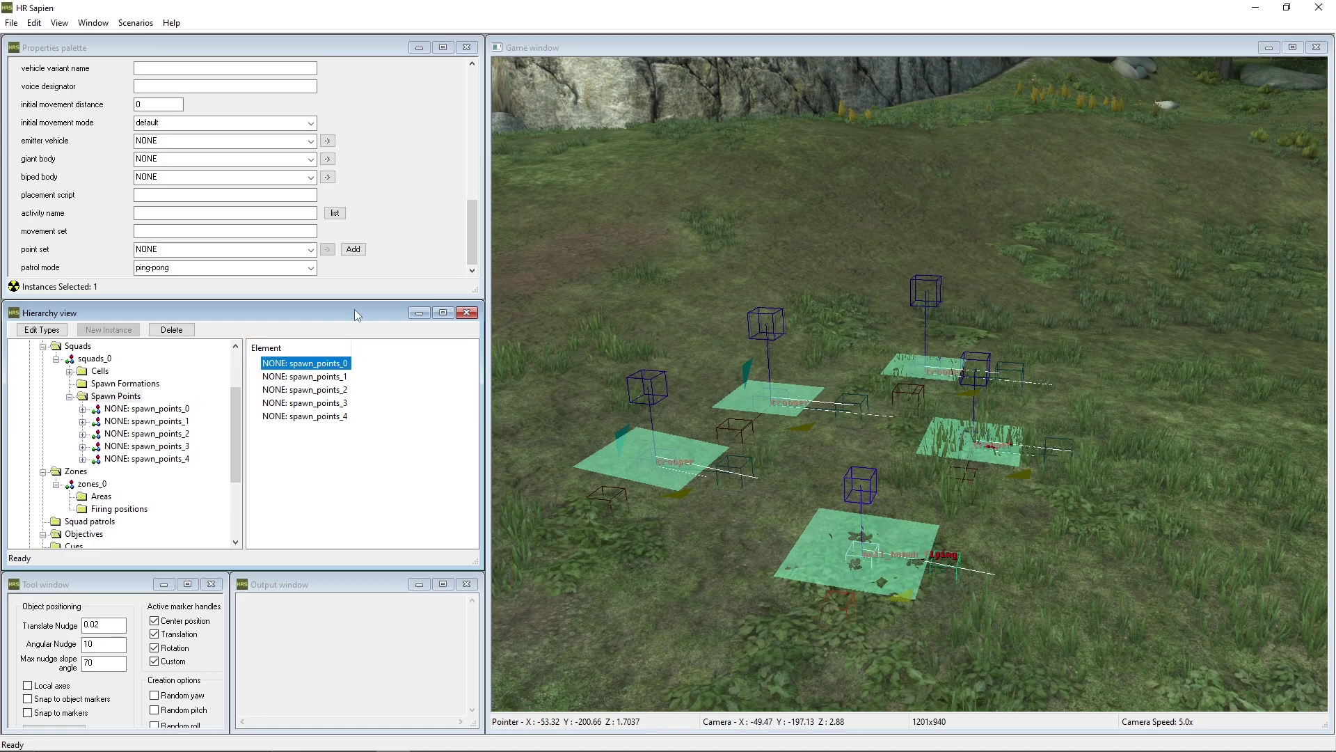
{"action": "scroll", "coordinate": [408, 234], "scroll_direction": "up", "scroll_amount": 3}
{"action": "left_click", "coordinate": [69, 396]}
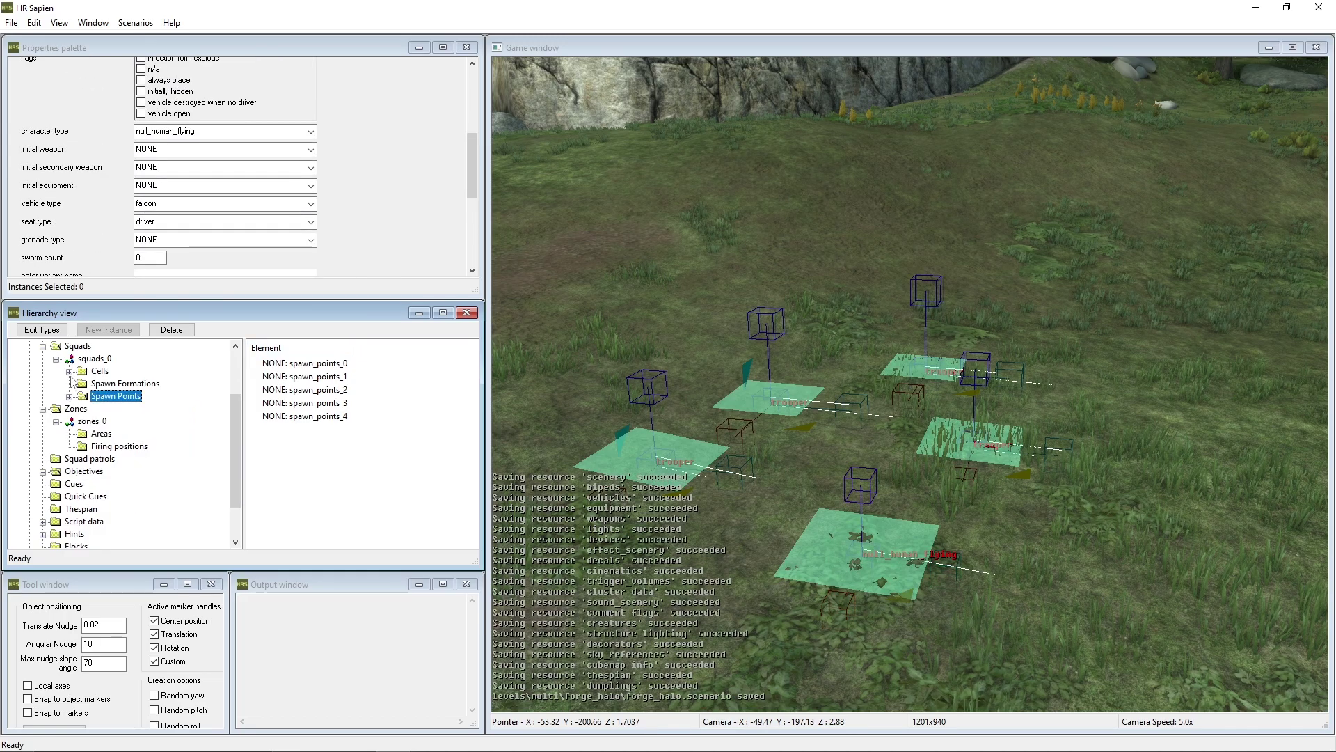
- Expand cells_0 under squads_0 and check the contents of its Characters and Weapons folders
{"action": "left_click", "coordinate": [85, 359]}
{"action": "left_click", "coordinate": [70, 371]}
{"action": "left_click", "coordinate": [83, 385]}
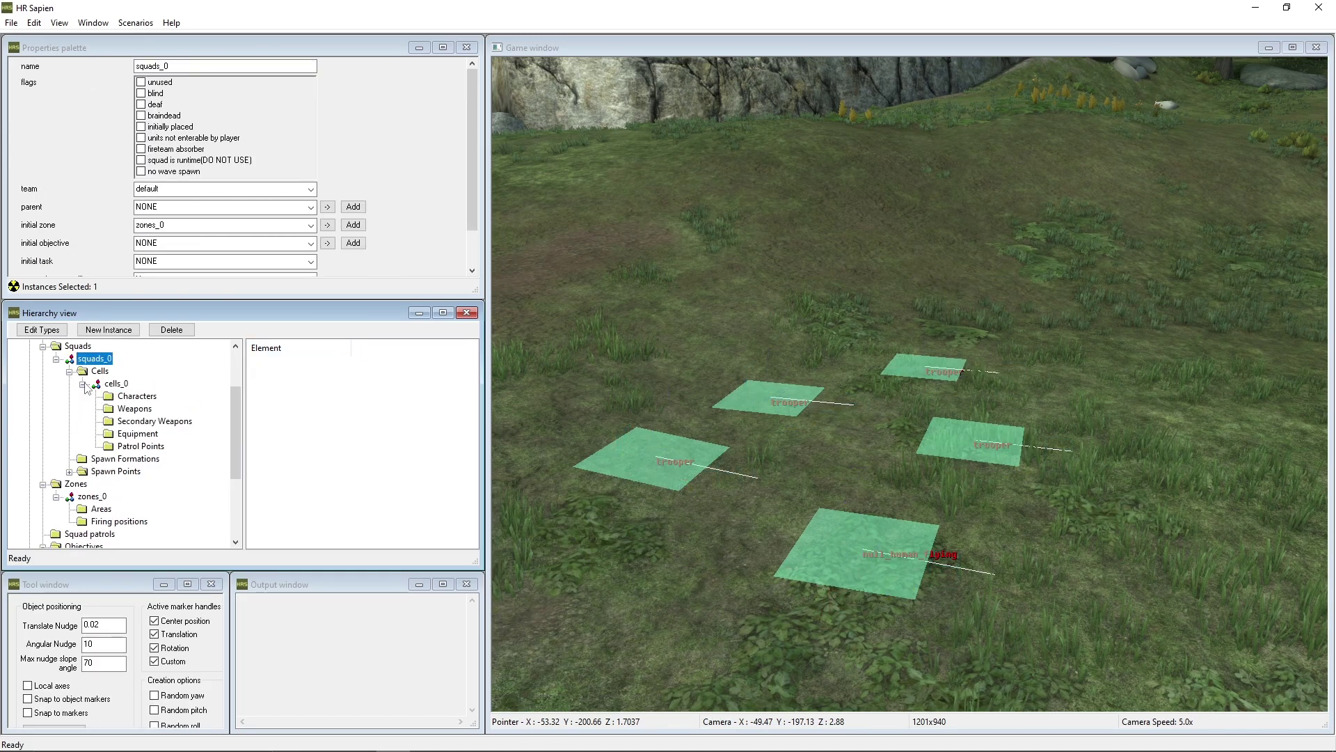
{"action": "left_click", "coordinate": [110, 385]}
{"action": "left_click", "coordinate": [121, 397]}
{"action": "left_click", "coordinate": [126, 409]}
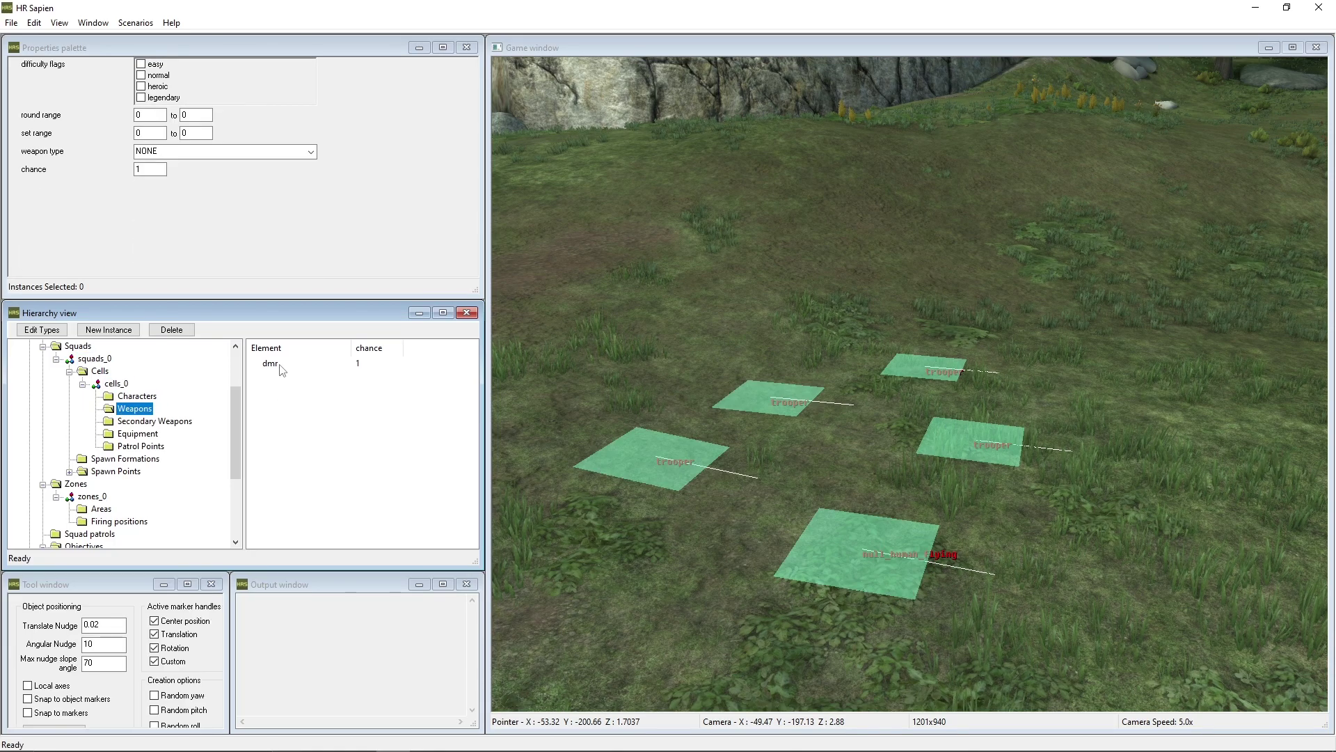
{"action": "left_click", "coordinate": [143, 397]}
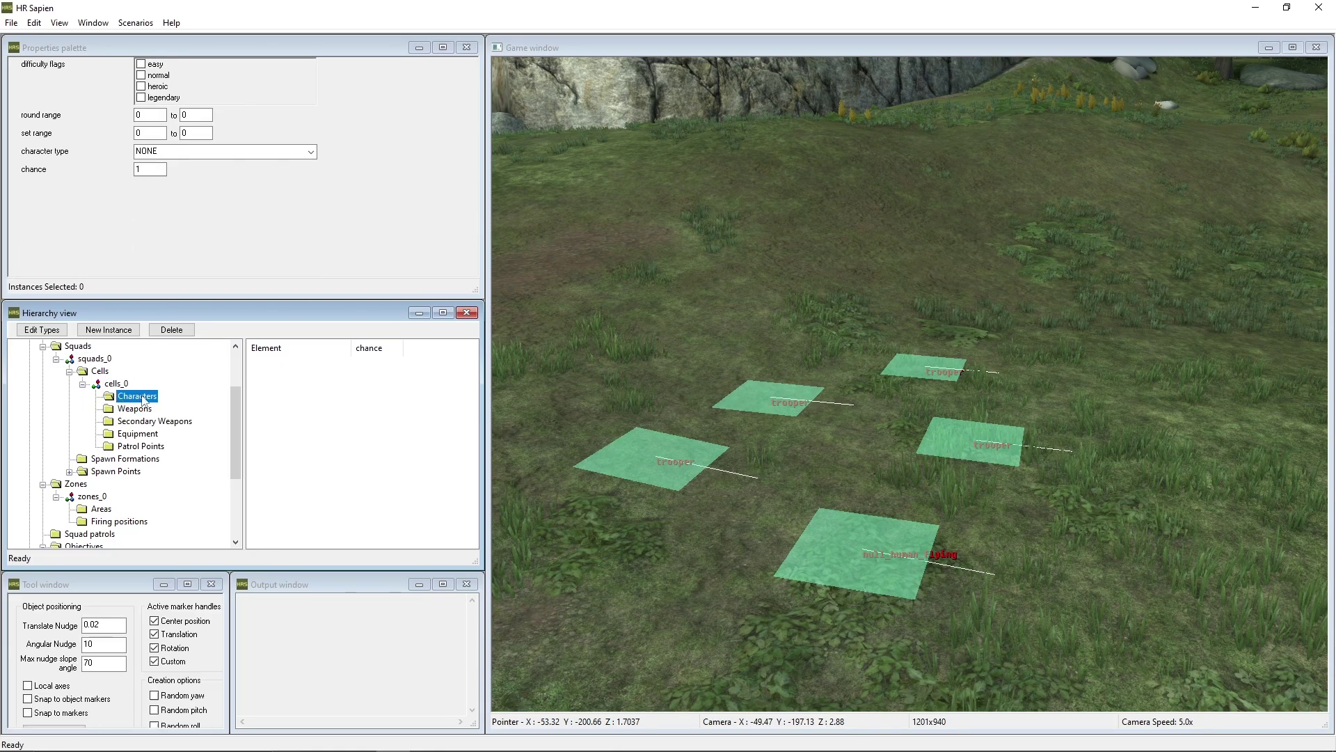
- Examine the properties of cells_0, including its normal diff count and vehicle type
{"action": "left_click", "coordinate": [114, 384]}
{"action": "left_click", "coordinate": [149, 230]}
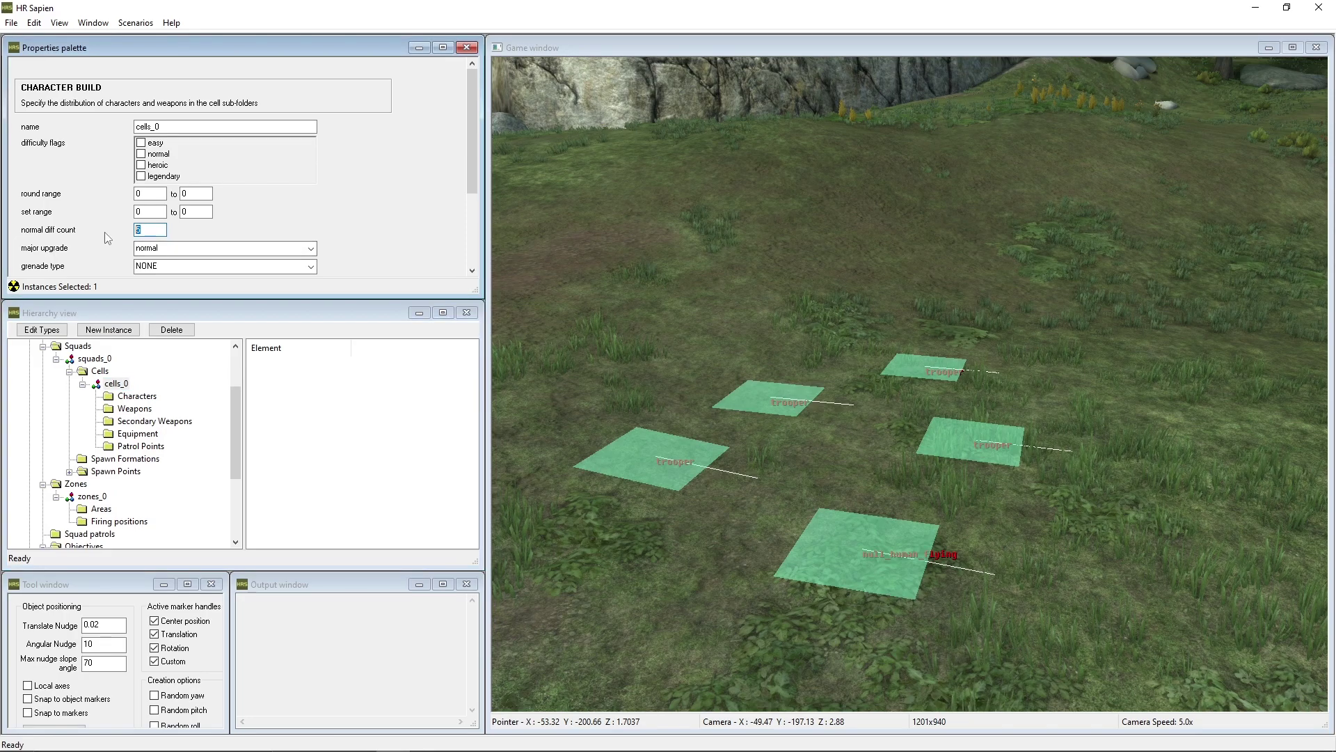
{"action": "scroll", "coordinate": [367, 194], "scroll_direction": "down", "scroll_amount": 3}
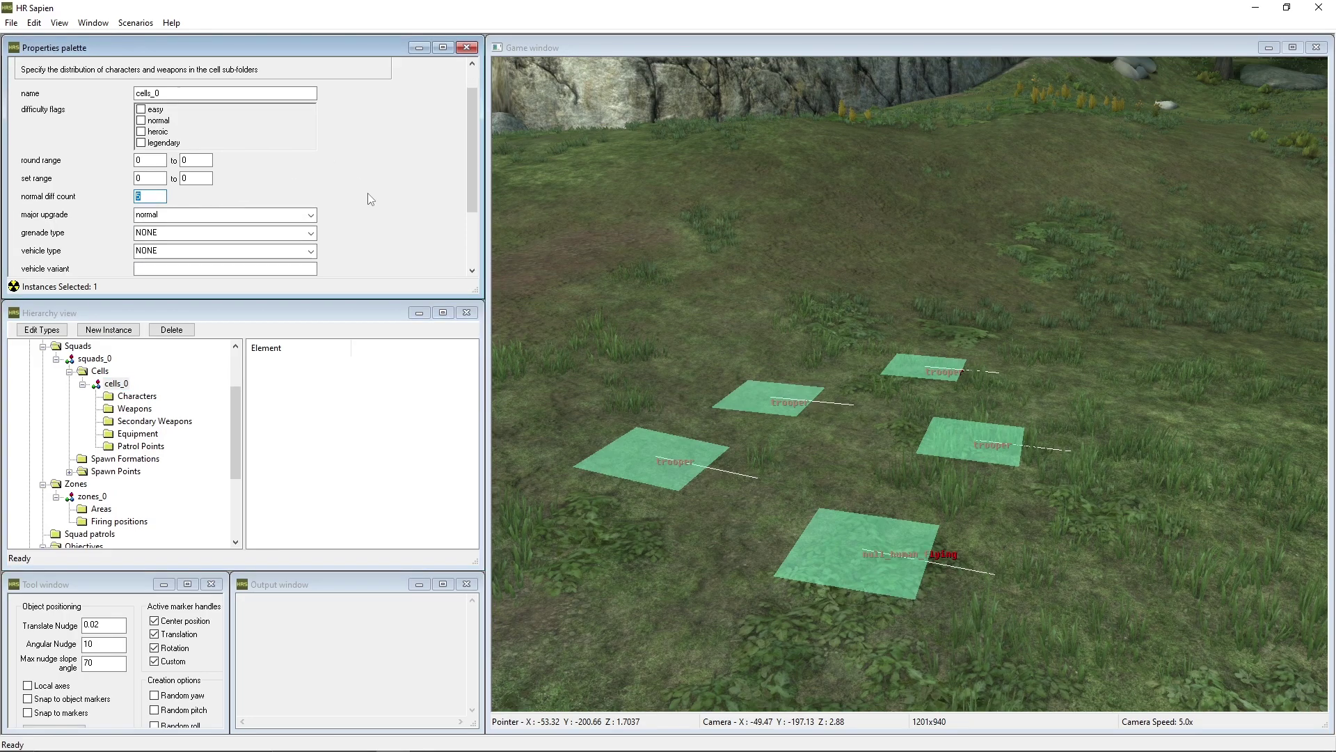
{"action": "scroll", "coordinate": [378, 196], "scroll_direction": "up", "scroll_amount": 4}
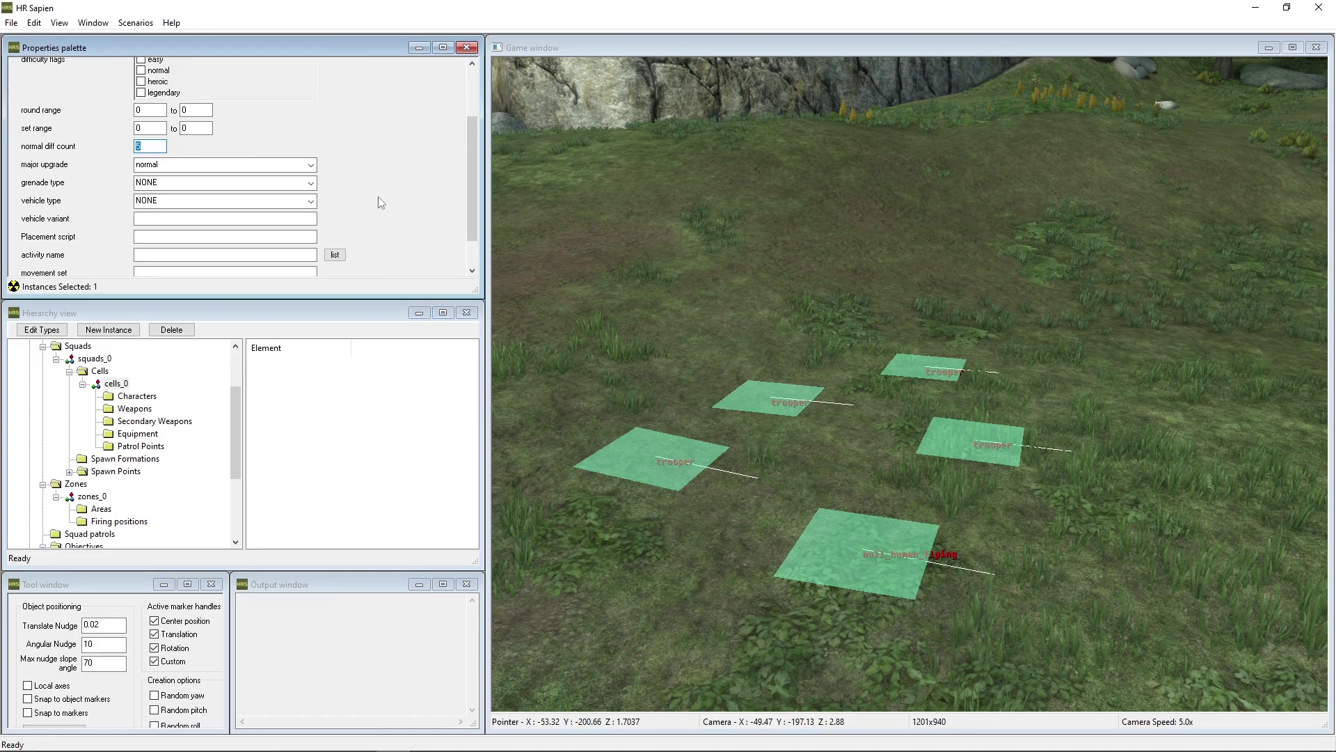
- Collapse squads_0, select zones_0, survey its boundary and firing positions in the game view, and open its area areas_0
{"action": "left_click", "coordinate": [56, 359]}
{"action": "double_click", "coordinate": [91, 384]}
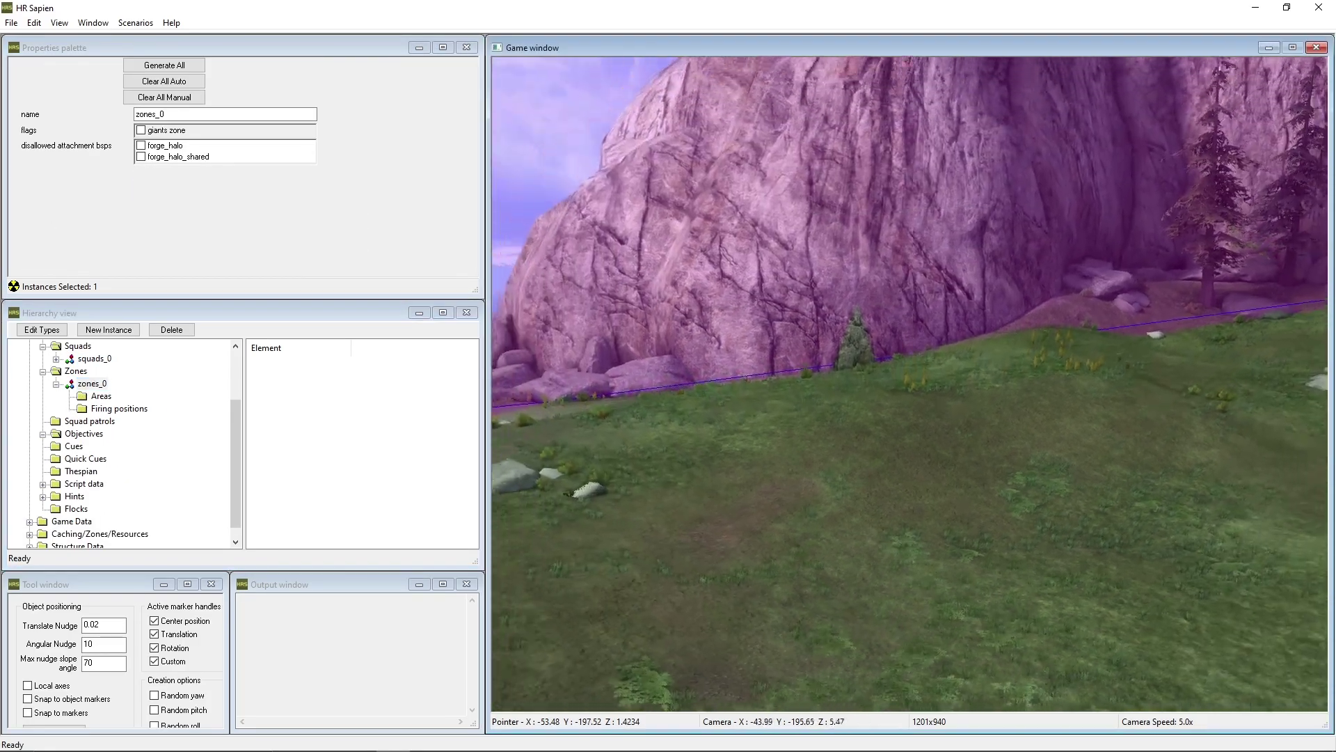
{"action": "key", "text": "s"}
{"action": "middle_click_drag", "start_coordinate": [909, 384], "coordinate": [1128, 386]}
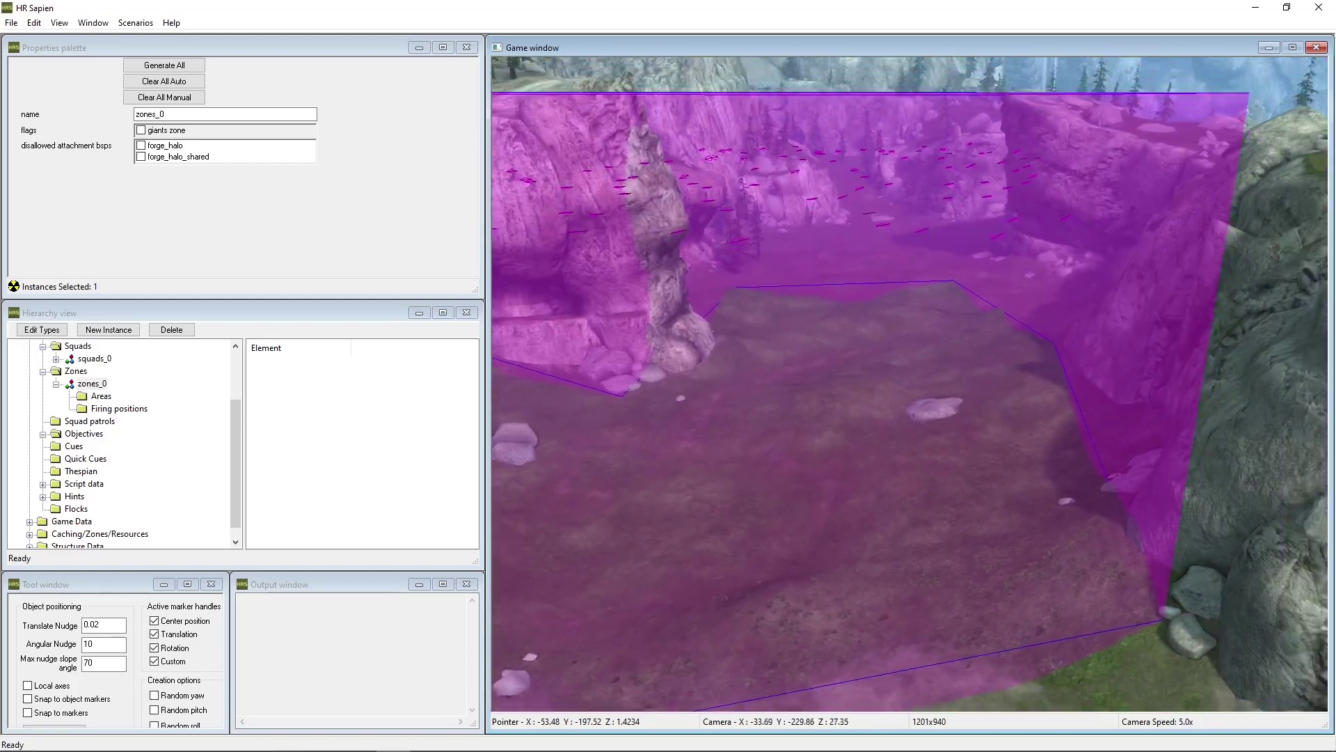
{"action": "middle_click_drag", "start_coordinate": [910, 383], "coordinate": [813, 379]}
{"action": "key", "text": "w"}
{"action": "key", "text": "s"}
{"action": "key", "text": "s"}
{"action": "left_click", "coordinate": [98, 385]}
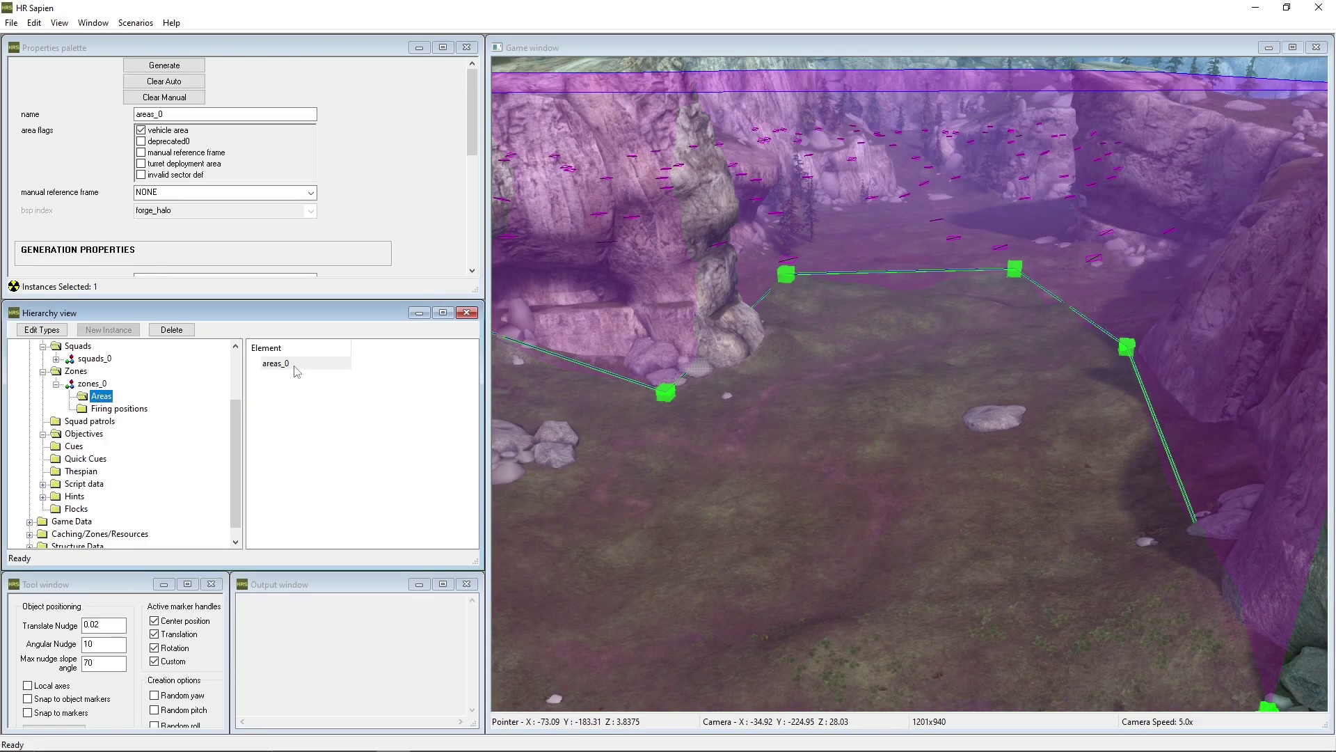
- Select areas_0 and review its area flags and generation properties, including the preset and airborne flags
{"action": "left_click", "coordinate": [297, 369]}
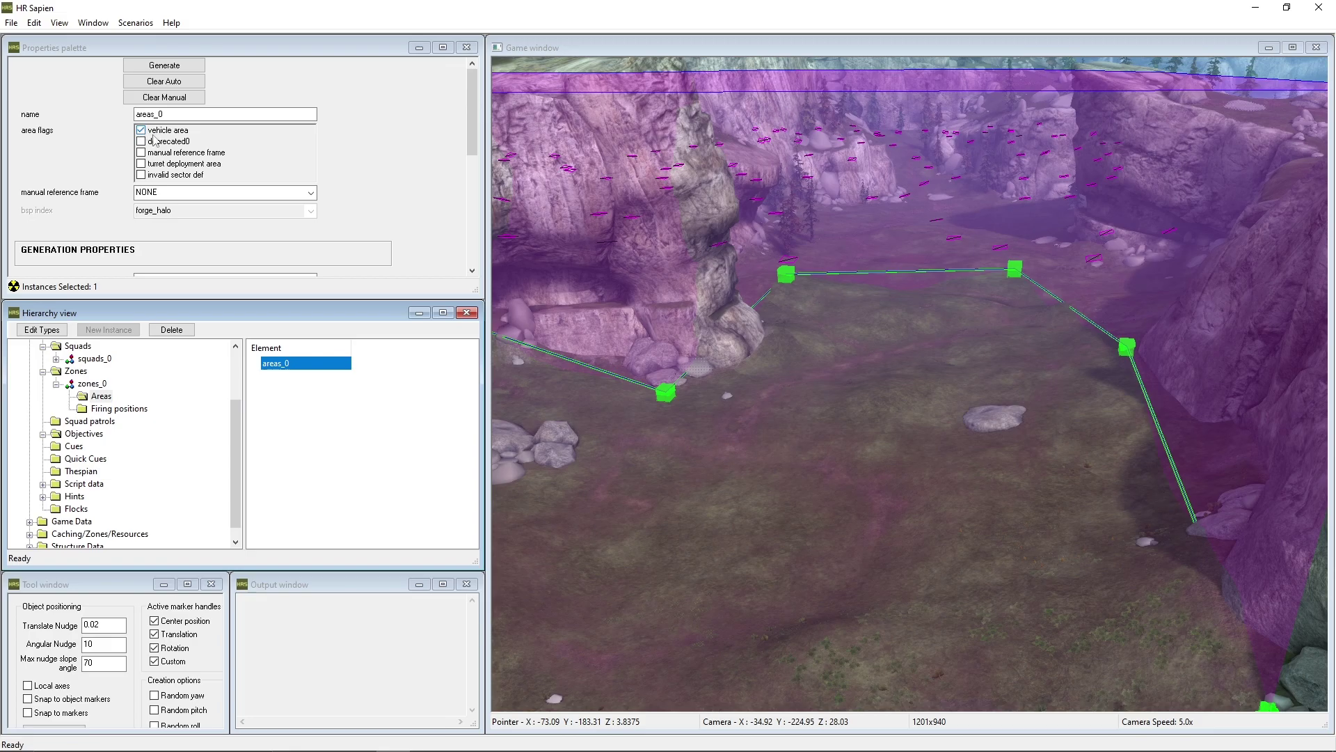
{"action": "scroll", "coordinate": [88, 180], "scroll_direction": "down", "scroll_amount": 5}
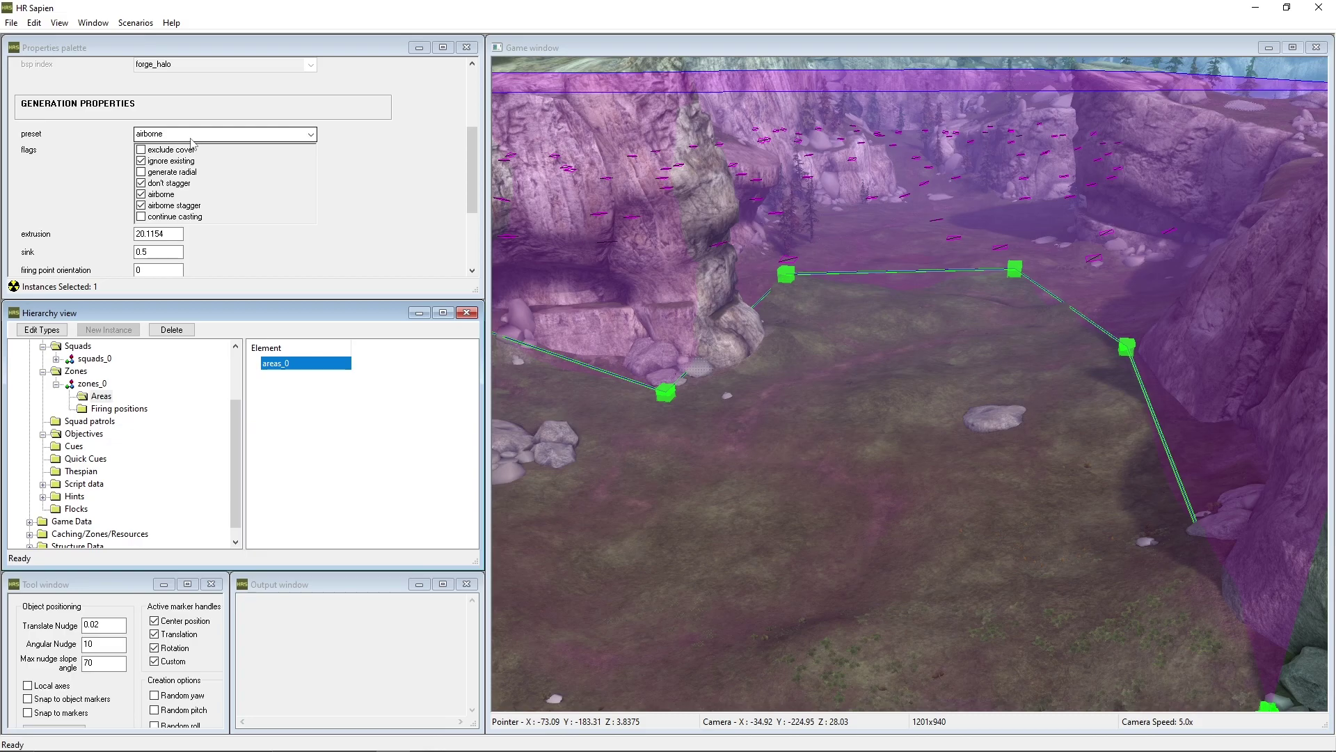
{"action": "scroll", "coordinate": [354, 232], "scroll_direction": "up", "scroll_amount": 5}
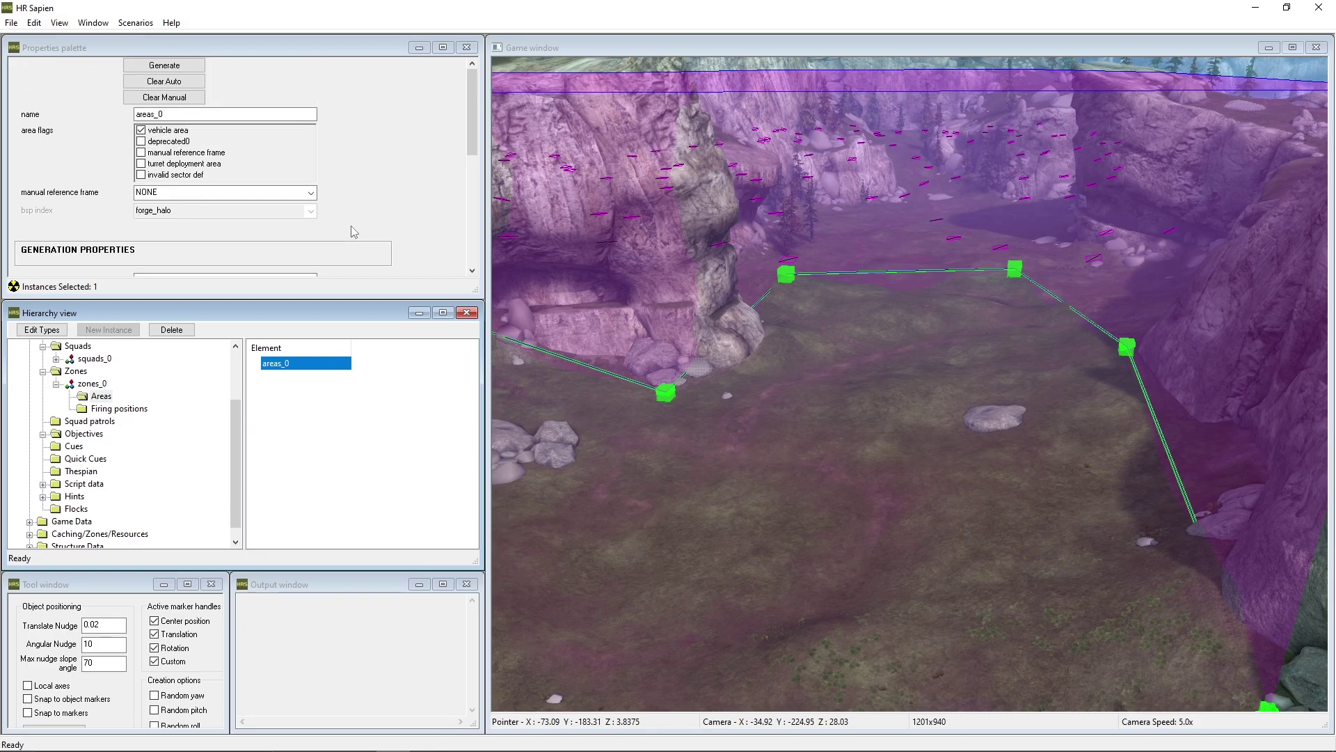
- Raise the two boundary points of areas_0 beside the shoreline cliff above the ground
{"action": "middle_click_drag", "start_coordinate": [696, 362], "coordinate": [882, 386]}
{"action": "key", "text": "s"}
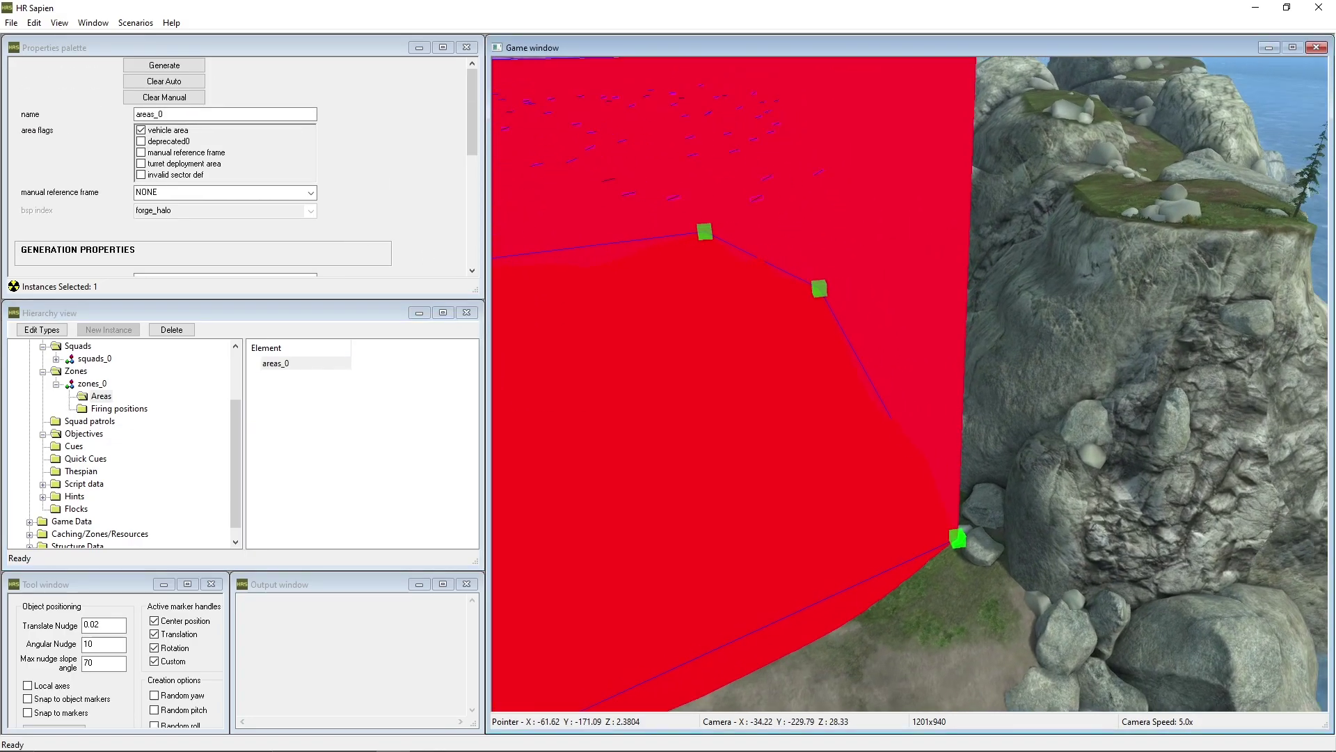
{"action": "right_click_drag", "start_coordinate": [1002, 393], "coordinate": [925, 537]}
{"action": "left_click_drag", "start_coordinate": [957, 537], "coordinate": [1074, 297]}
{"action": "left_click_drag", "start_coordinate": [810, 284], "coordinate": [909, 188]}
{"action": "middle_click_drag", "start_coordinate": [909, 189], "coordinate": [710, 143]}
{"action": "key", "text": "w"}
{"action": "key", "text": "shift"}
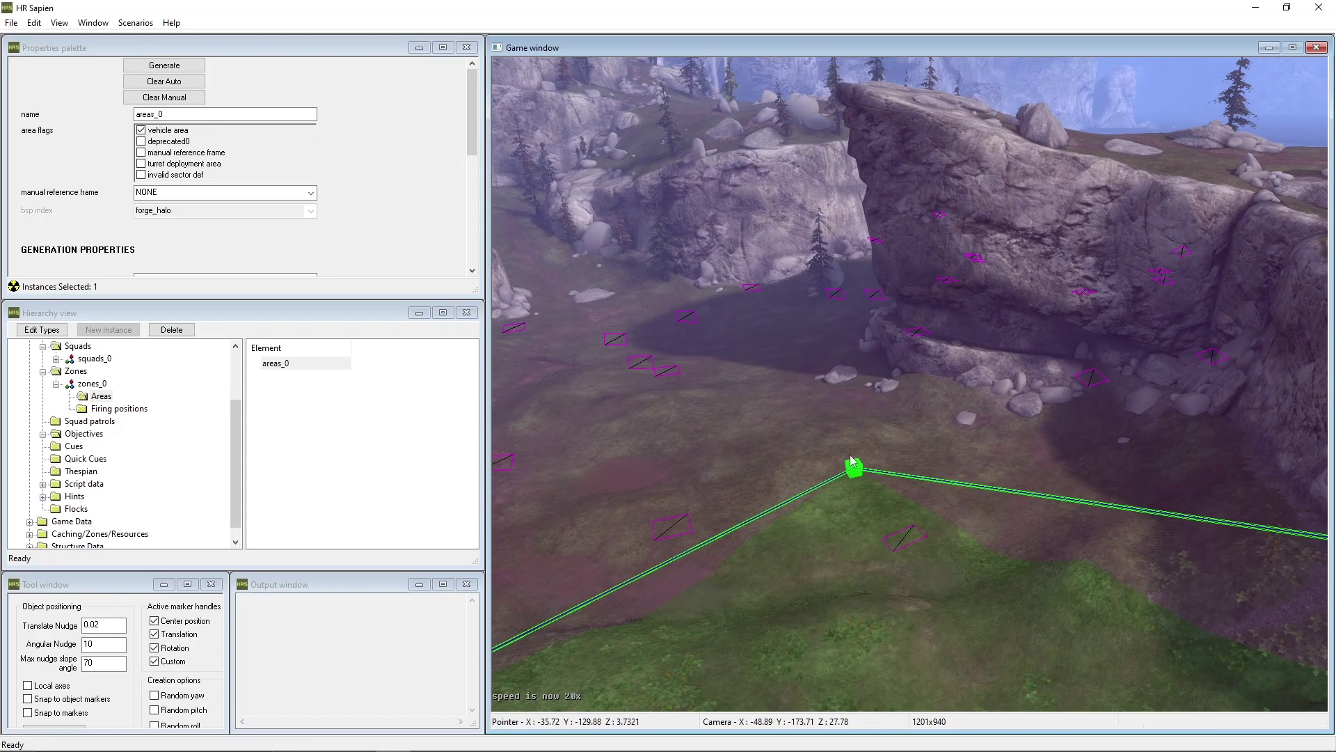
- Raise the next two boundary points of areas_0 on the grassy valley floor above the terrain
{"action": "left_click_drag", "start_coordinate": [853, 463], "coordinate": [956, 229]}
{"action": "key", "text": "d"}
{"action": "middle_click_drag", "start_coordinate": [955, 229], "coordinate": [790, 233]}
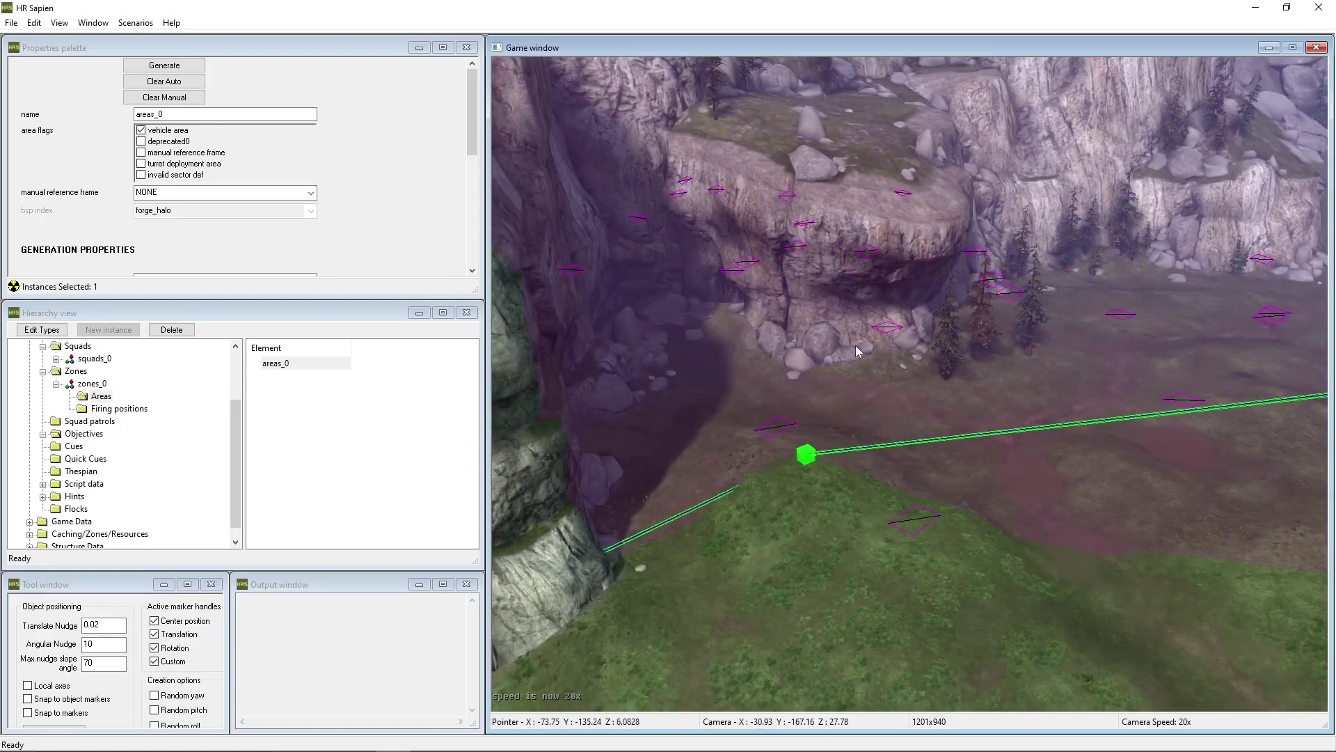
{"action": "left_click_drag", "start_coordinate": [808, 457], "coordinate": [899, 233]}
{"action": "middle_click_drag", "start_coordinate": [899, 234], "coordinate": [737, 234]}
{"action": "key", "text": "s"}
{"action": "key", "text": "a"}
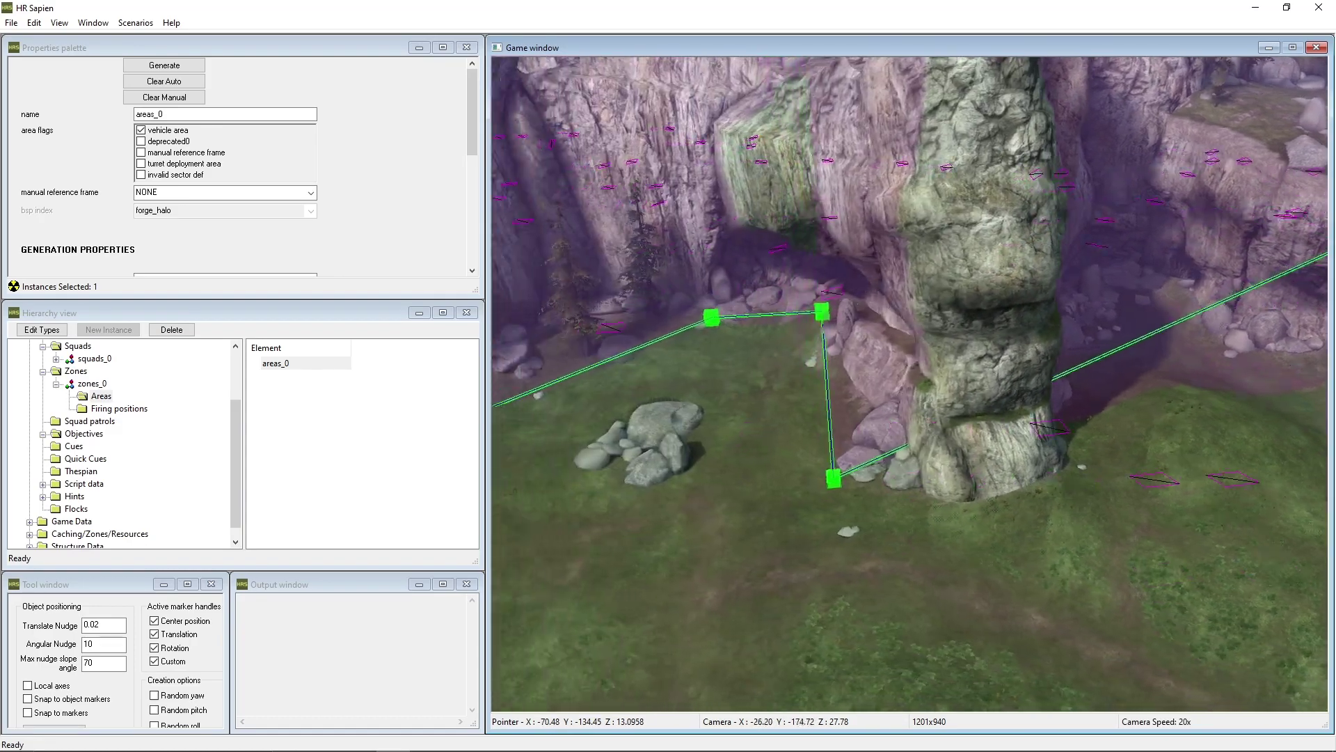
- Raise the boundary points of areas_0 around the rock pillar and along the neighbouring cliff
{"action": "left_click_drag", "start_coordinate": [843, 477], "coordinate": [996, 262]}
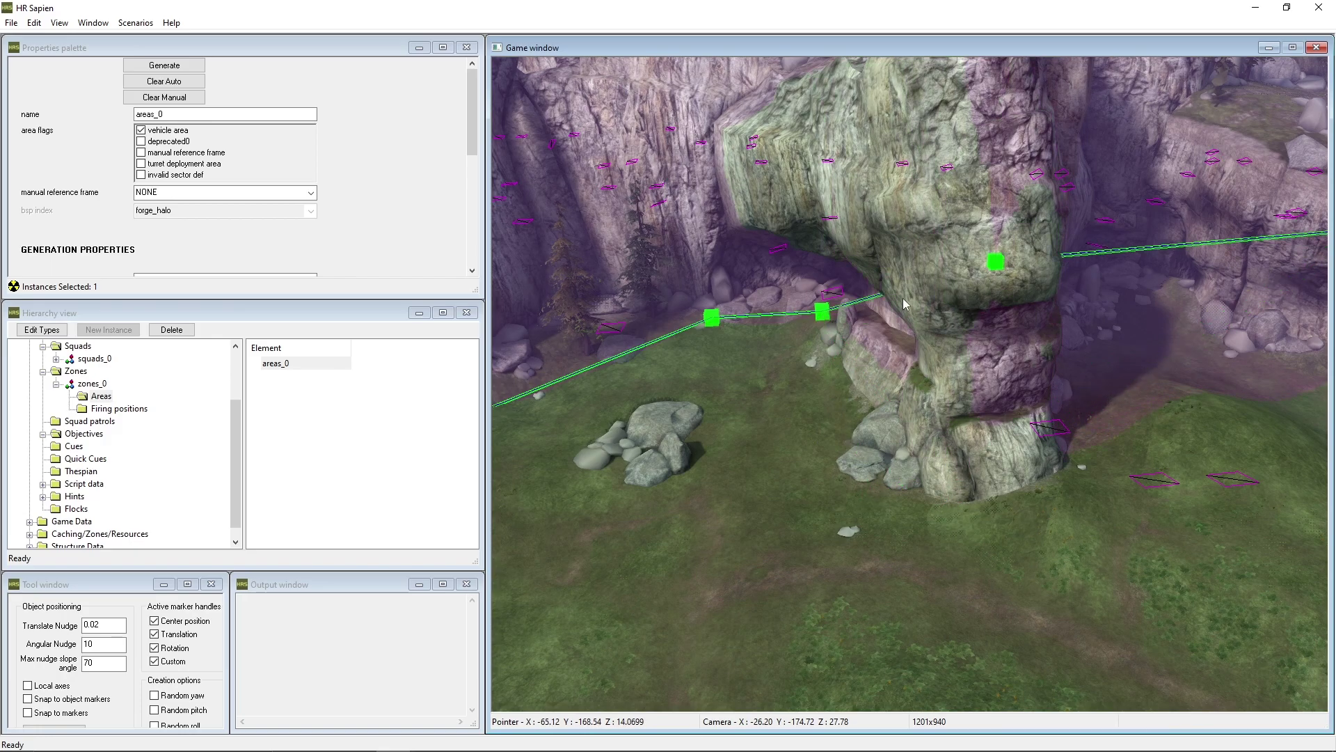
{"action": "left_click_drag", "start_coordinate": [828, 320], "coordinate": [808, 223]}
{"action": "left_click_drag", "start_coordinate": [718, 320], "coordinate": [689, 199]}
{"action": "middle_click_drag", "start_coordinate": [689, 198], "coordinate": [567, 198]}
{"action": "key", "text": "w"}
{"action": "left_click_drag", "start_coordinate": [899, 537], "coordinate": [918, 326]}
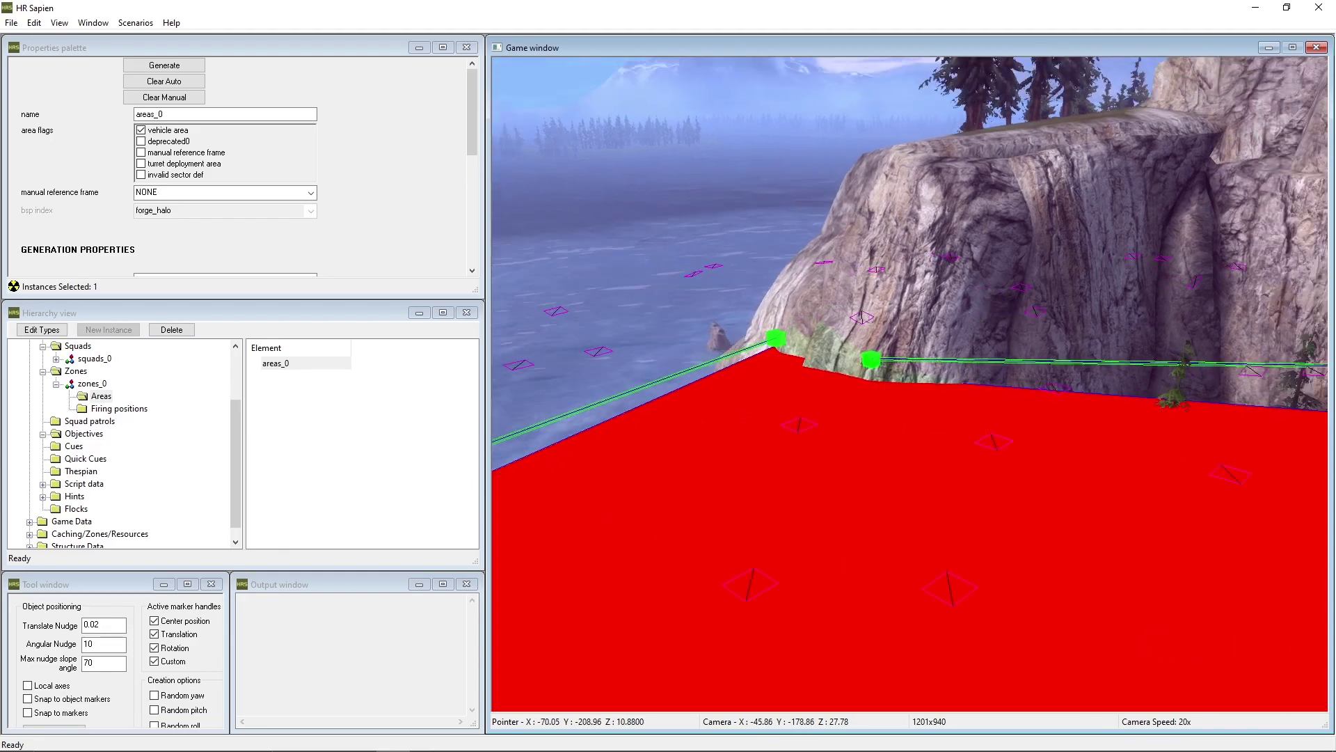
- Reposition the boundary point of areas_0 on the steep cliff face near the water
{"action": "middle_click_drag", "start_coordinate": [919, 326], "coordinate": [975, 411]}
{"action": "key", "text": "s"}
{"action": "key", "text": "r"}
{"action": "key", "text": "w"}
{"action": "key", "text": "a"}
{"action": "key", "text": "w"}
{"action": "key", "text": "s"}
{"action": "key", "text": "s"}
{"action": "key", "text": "w"}
{"action": "key", "text": "a"}
{"action": "left_click_drag", "start_coordinate": [731, 466], "coordinate": [696, 449]}
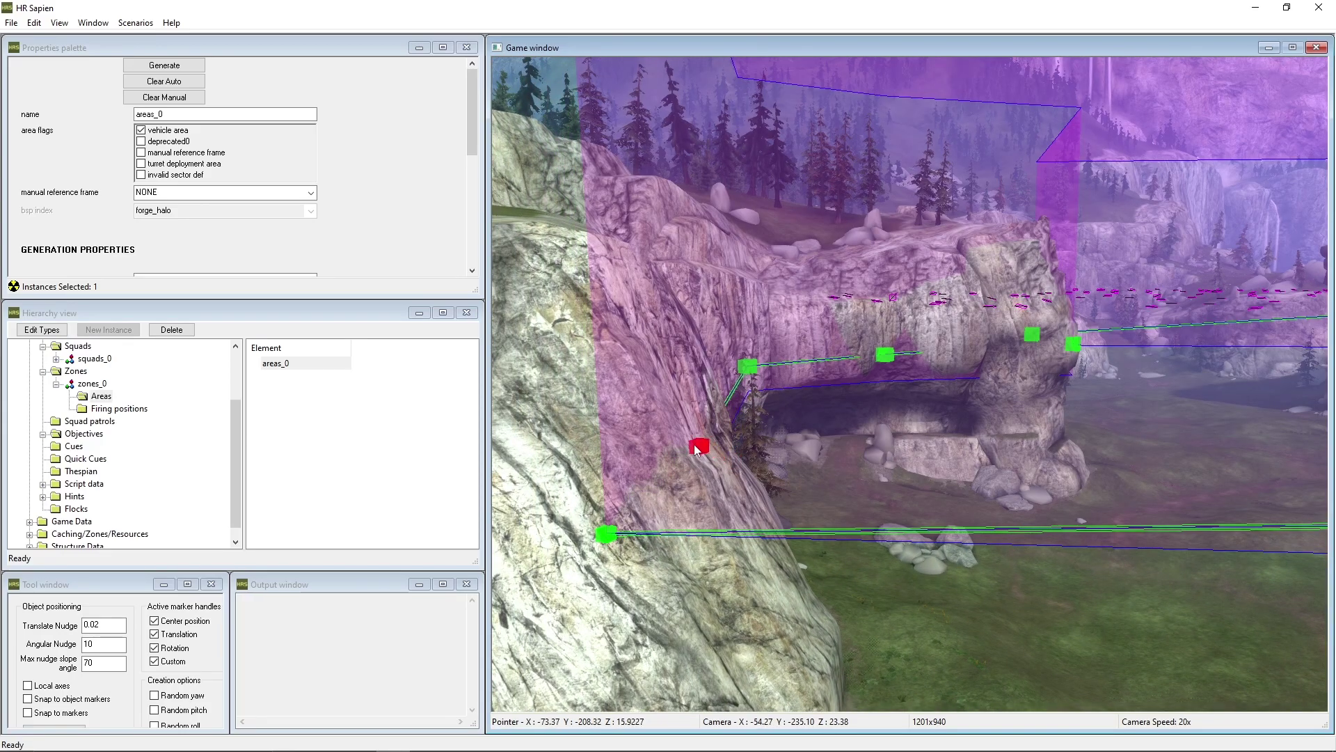
- Survey the reshaped areas_0 volume across the valley from the water side
{"action": "key", "text": "d"}
{"action": "middle_click_drag", "start_coordinate": [672, 418], "coordinate": [752, 461]}
{"action": "key", "text": "s"}
{"action": "key", "text": "w"}
{"action": "key", "text": "s"}
{"action": "key", "text": "w"}
{"action": "key", "text": "s"}
{"action": "key", "text": "r"}
{"action": "left_click_drag", "start_coordinate": [946, 273], "coordinate": [934, 373]}
{"action": "key", "text": "w"}
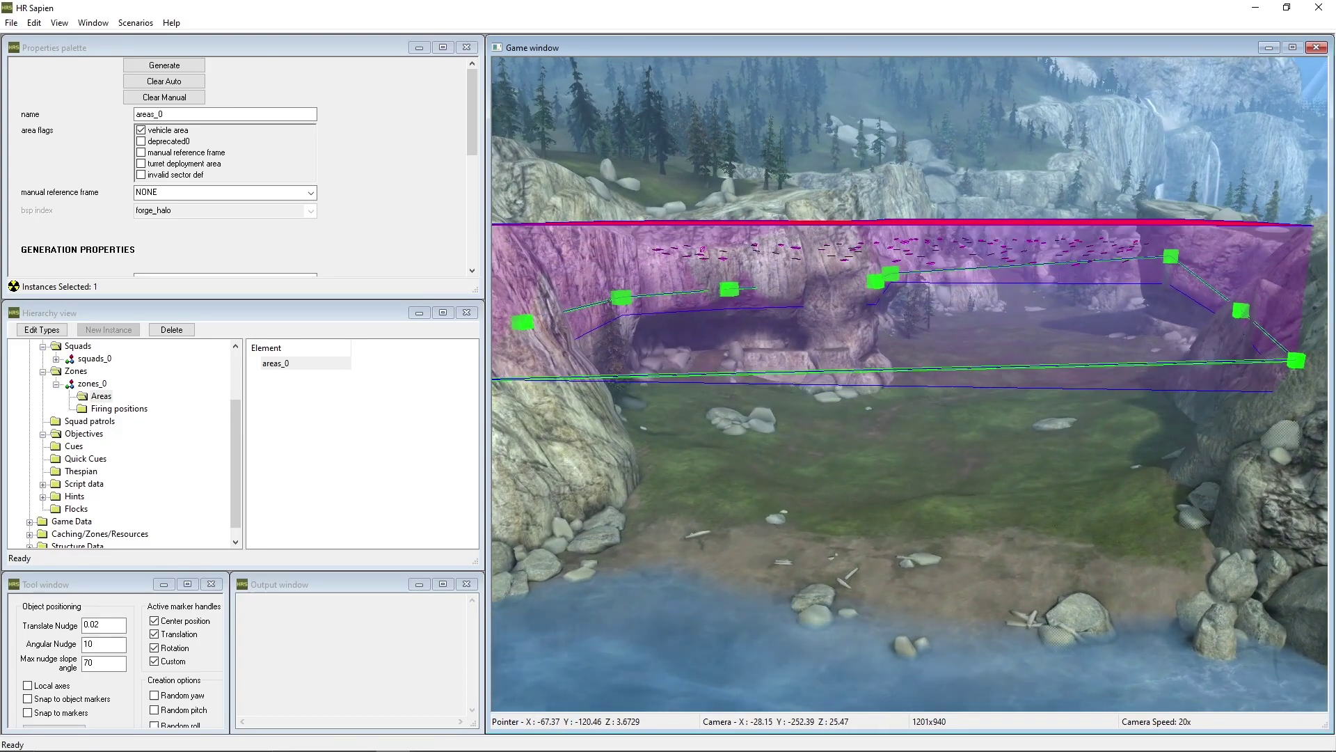
- Open the firing positions of zones_0 and save the scenario
{"action": "left_click", "coordinate": [112, 409]}
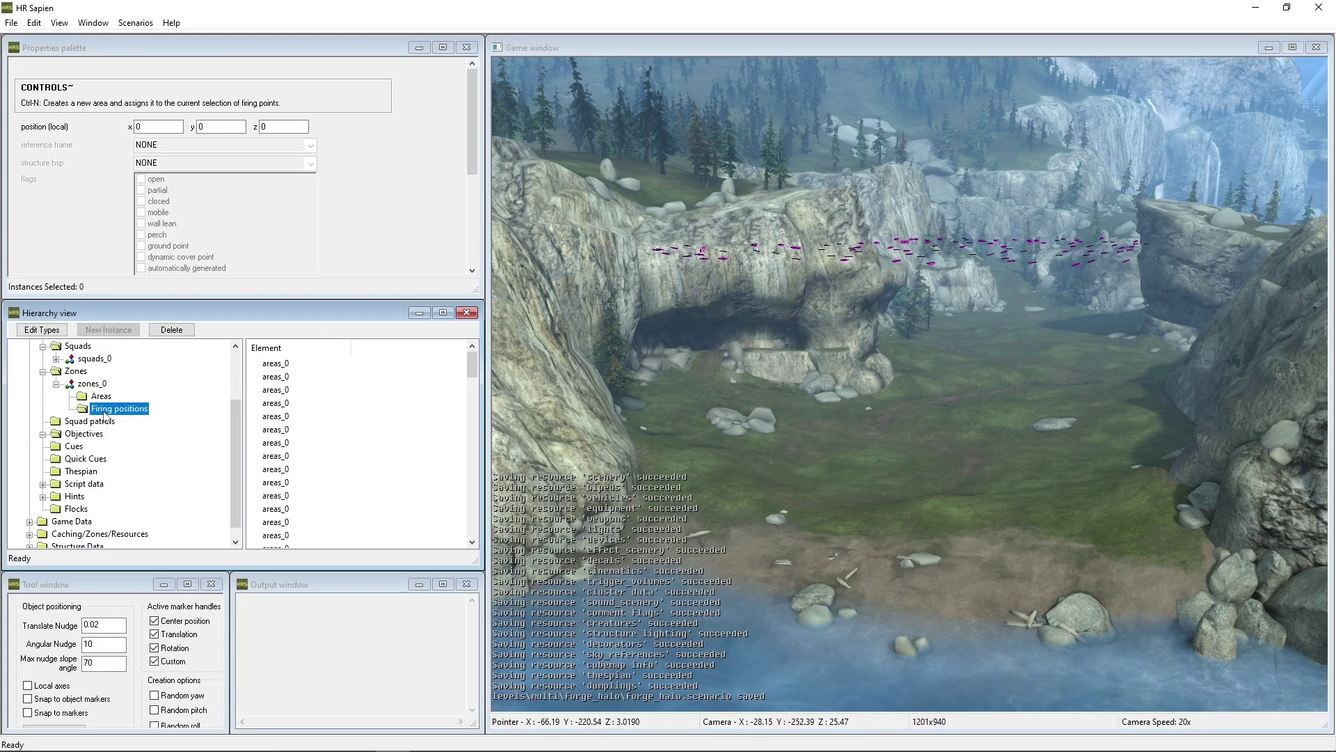
{"action": "key", "text": "ctrl+s"}
{"action": "key", "text": "d"}
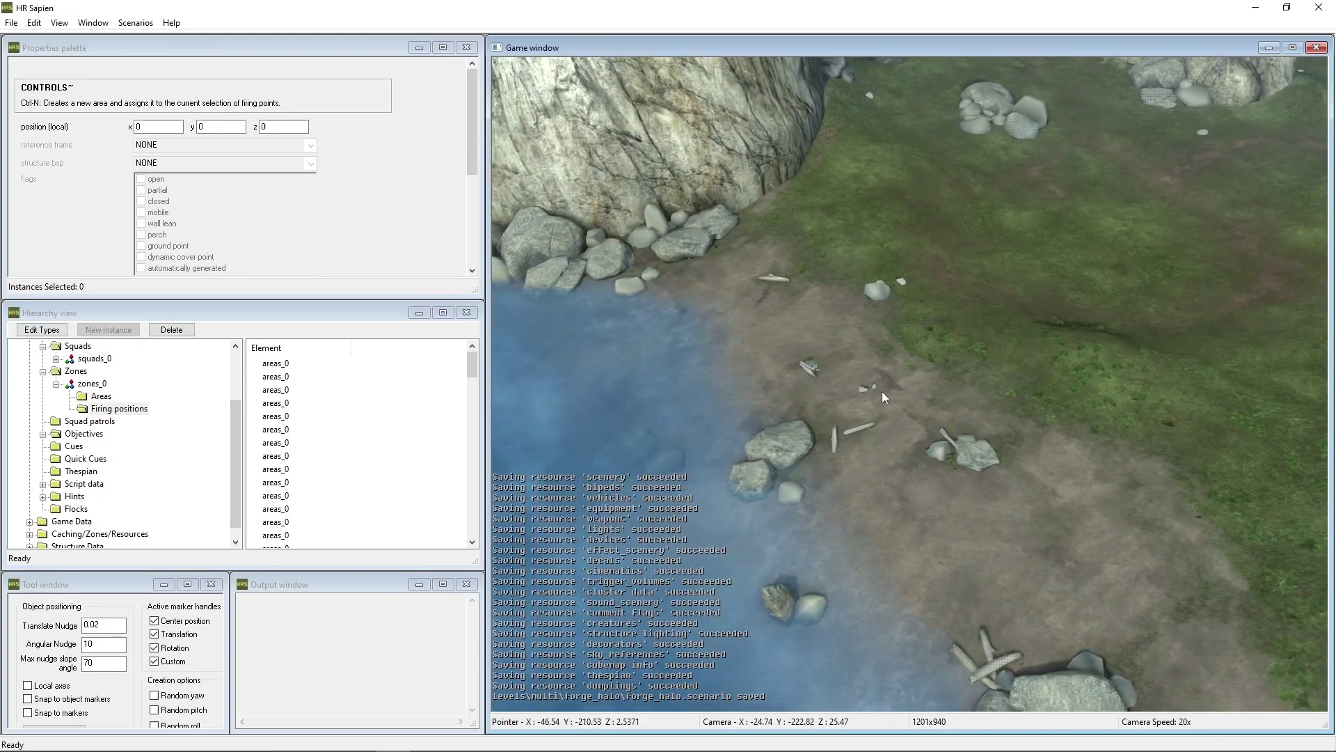
- Try placing a firing position on the ground near the shoreline and compare it with the airborne ones
{"action": "left_click", "coordinate": [897, 373]}
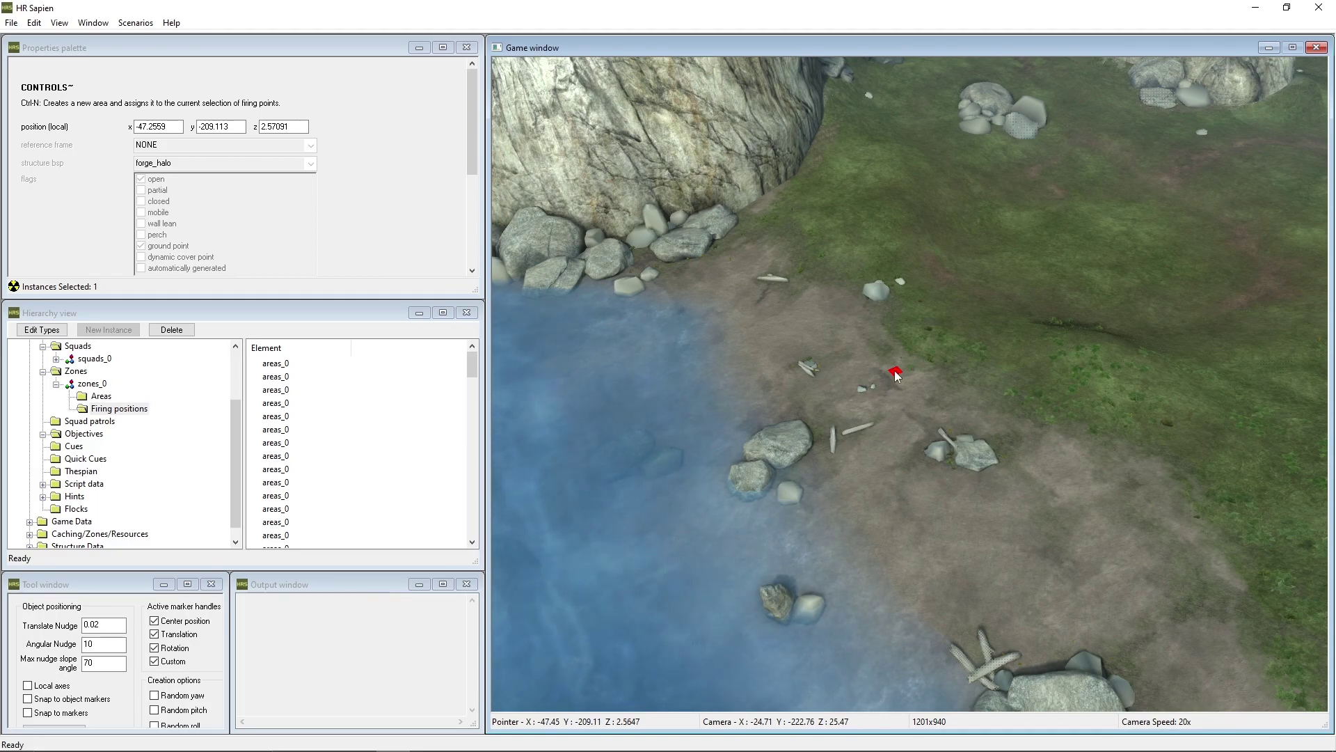
{"action": "middle_click_drag", "start_coordinate": [895, 376], "coordinate": [957, 334]}
{"action": "key", "text": "w"}
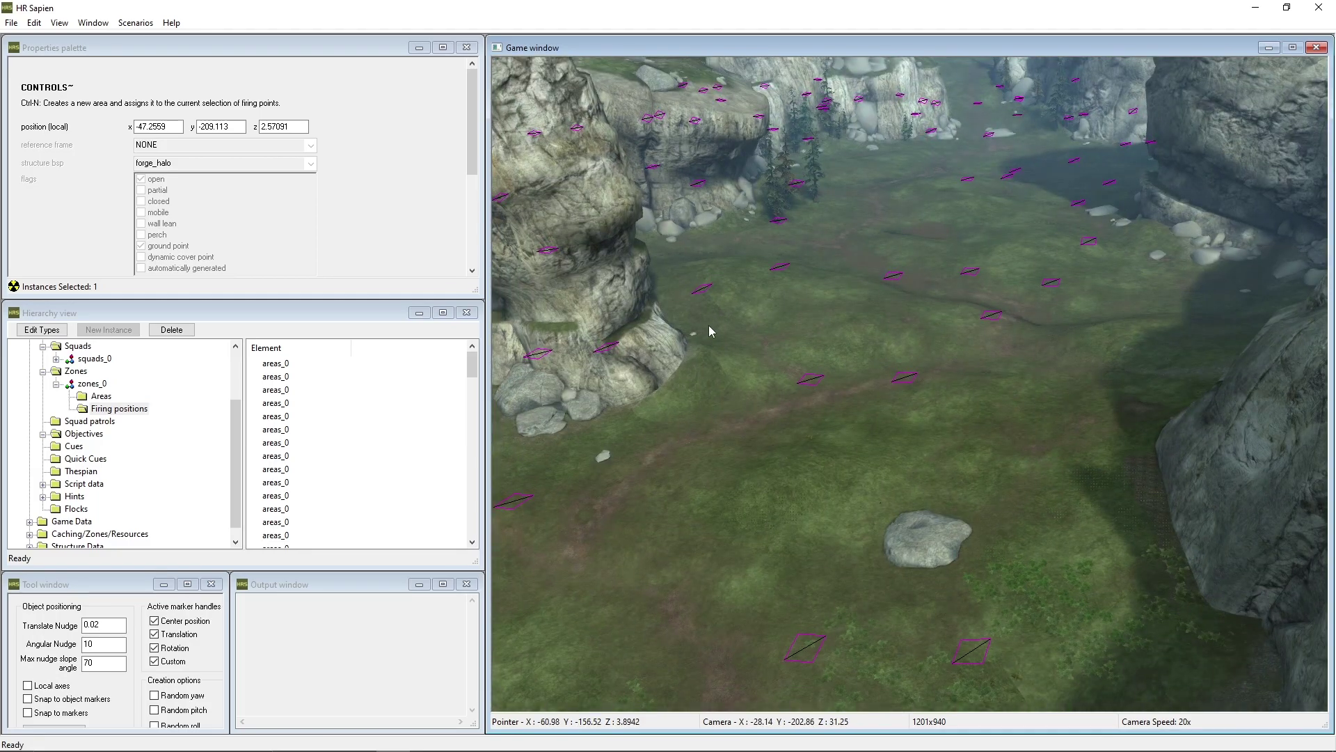
{"action": "key", "text": "s"}
{"action": "middle_click_drag", "start_coordinate": [709, 332], "coordinate": [658, 308]}
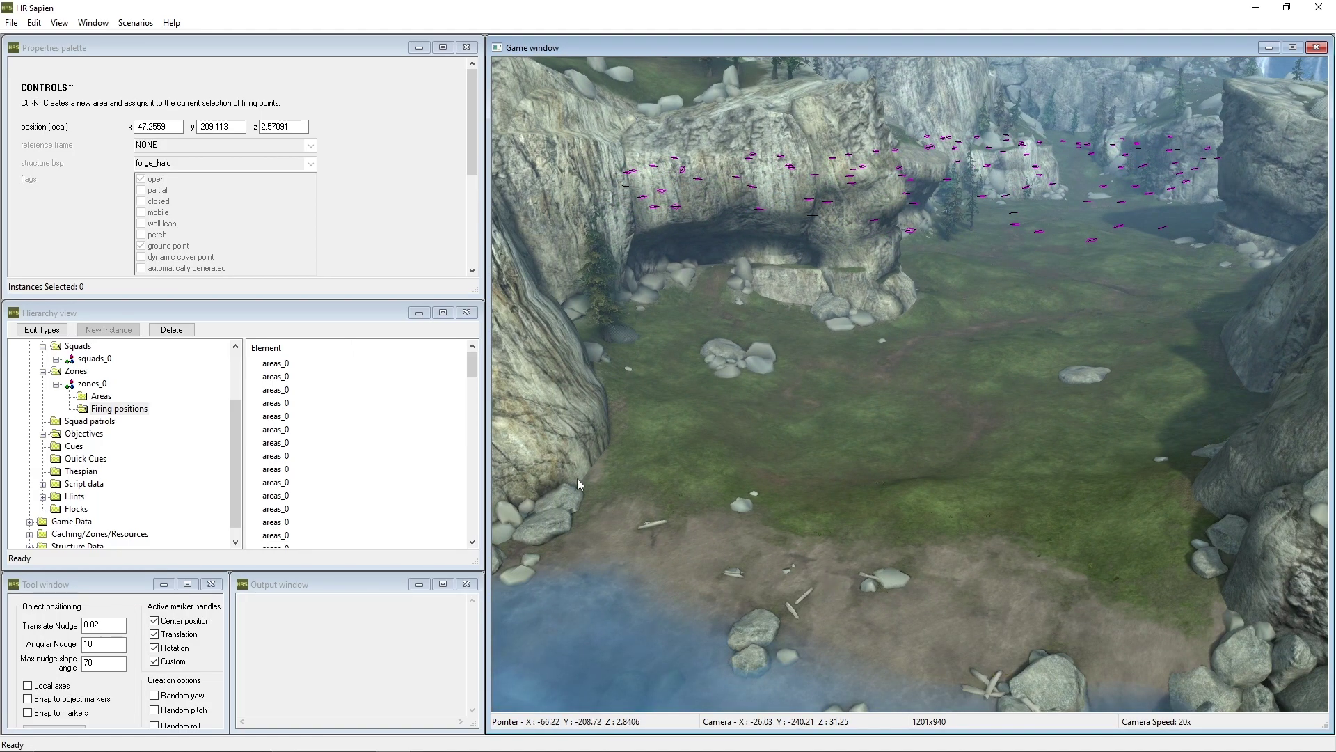
- Select all firing positions of zones_0 and look through their position, flags, area and height offset properties
{"action": "left_click", "coordinate": [304, 367]}
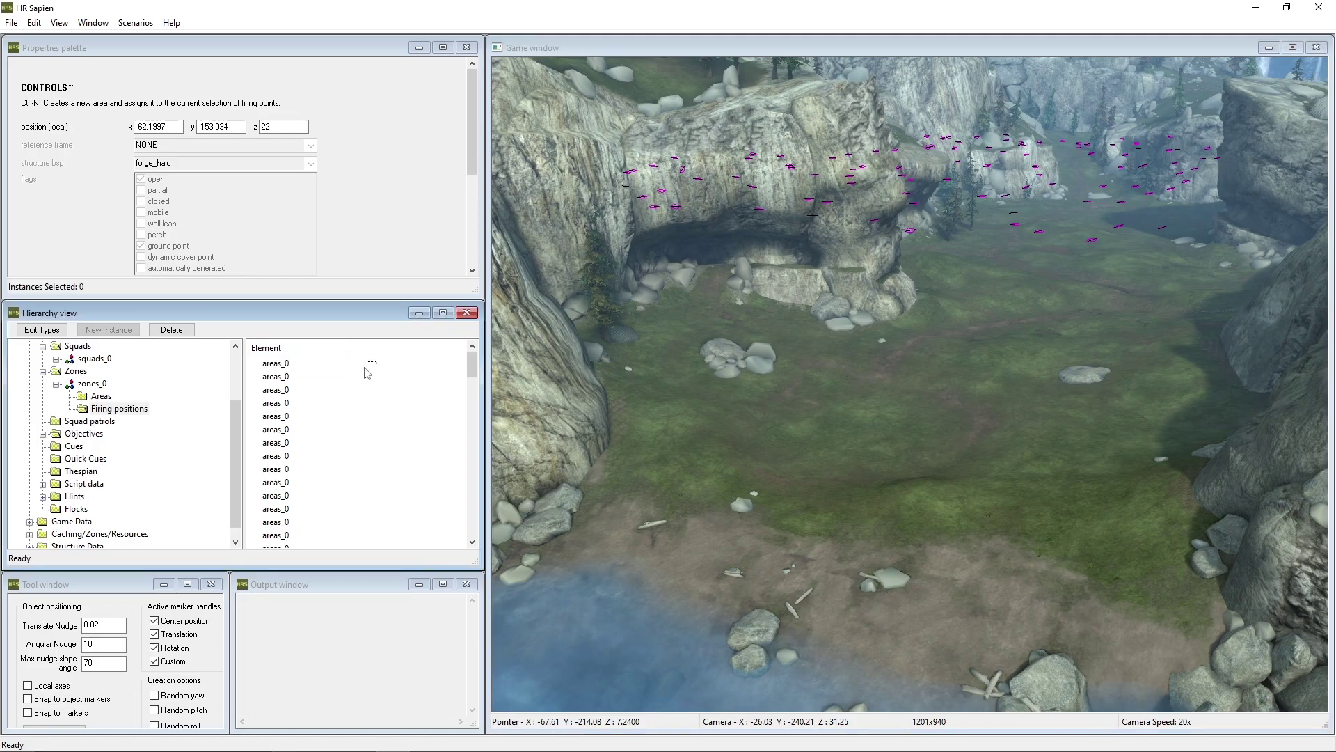
{"action": "key", "text": "shift+End"}
{"action": "middle_click_drag", "start_coordinate": [765, 404], "coordinate": [760, 415]}
{"action": "key", "text": "w"}
{"action": "key", "text": "s"}
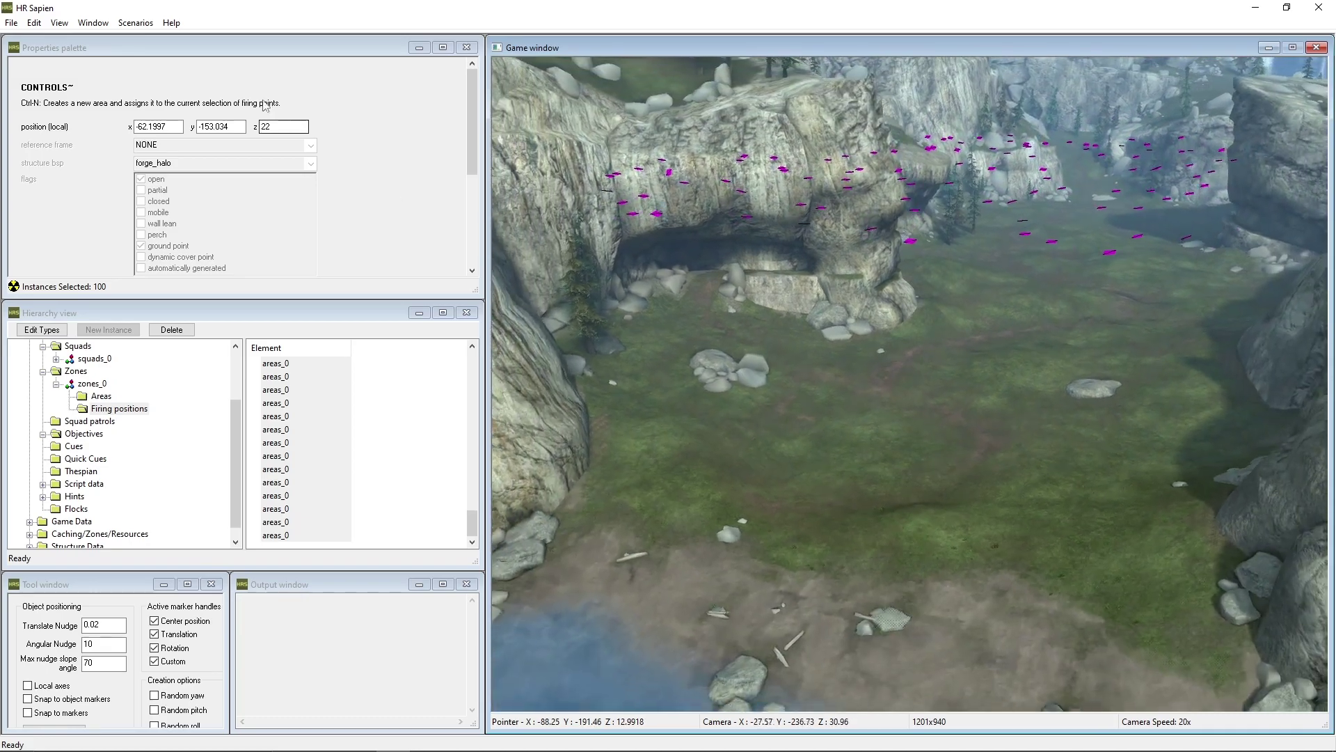
{"action": "left_click", "coordinate": [259, 128]}
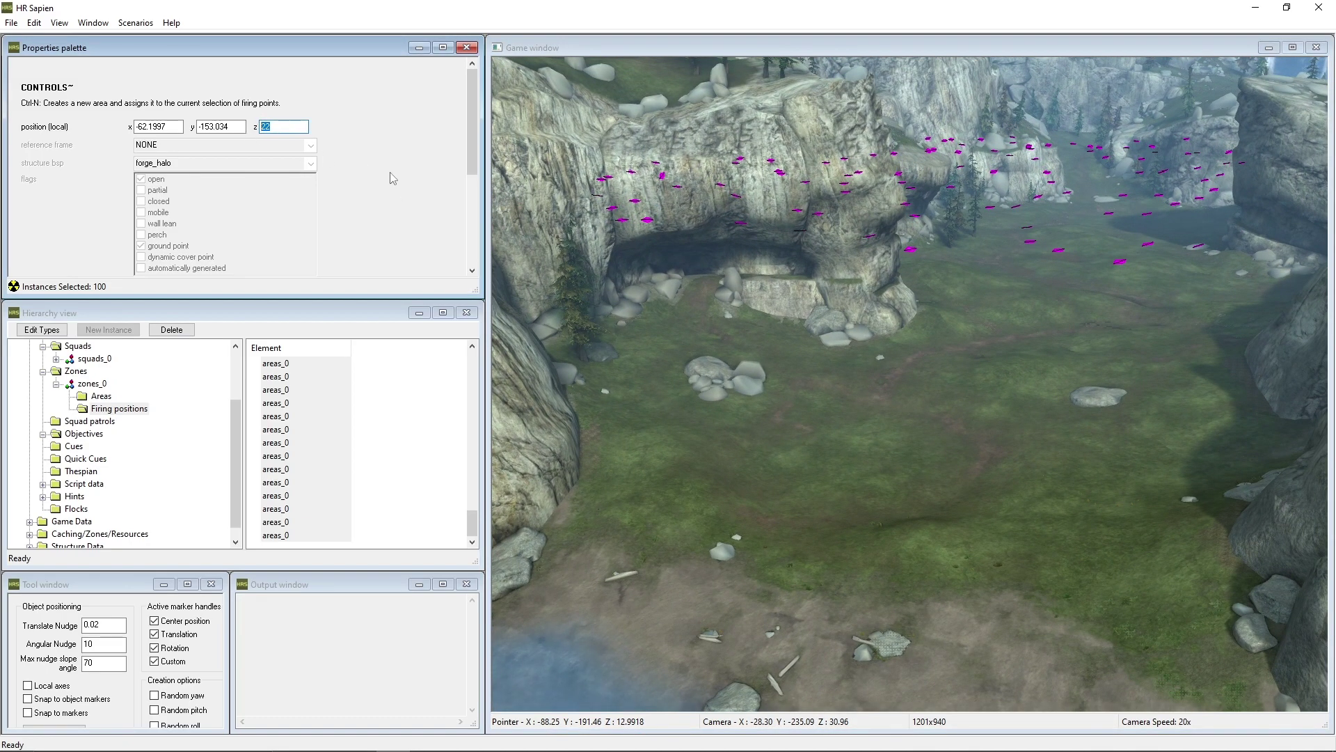
{"action": "scroll", "coordinate": [394, 179], "scroll_direction": "down", "scroll_amount": 4}
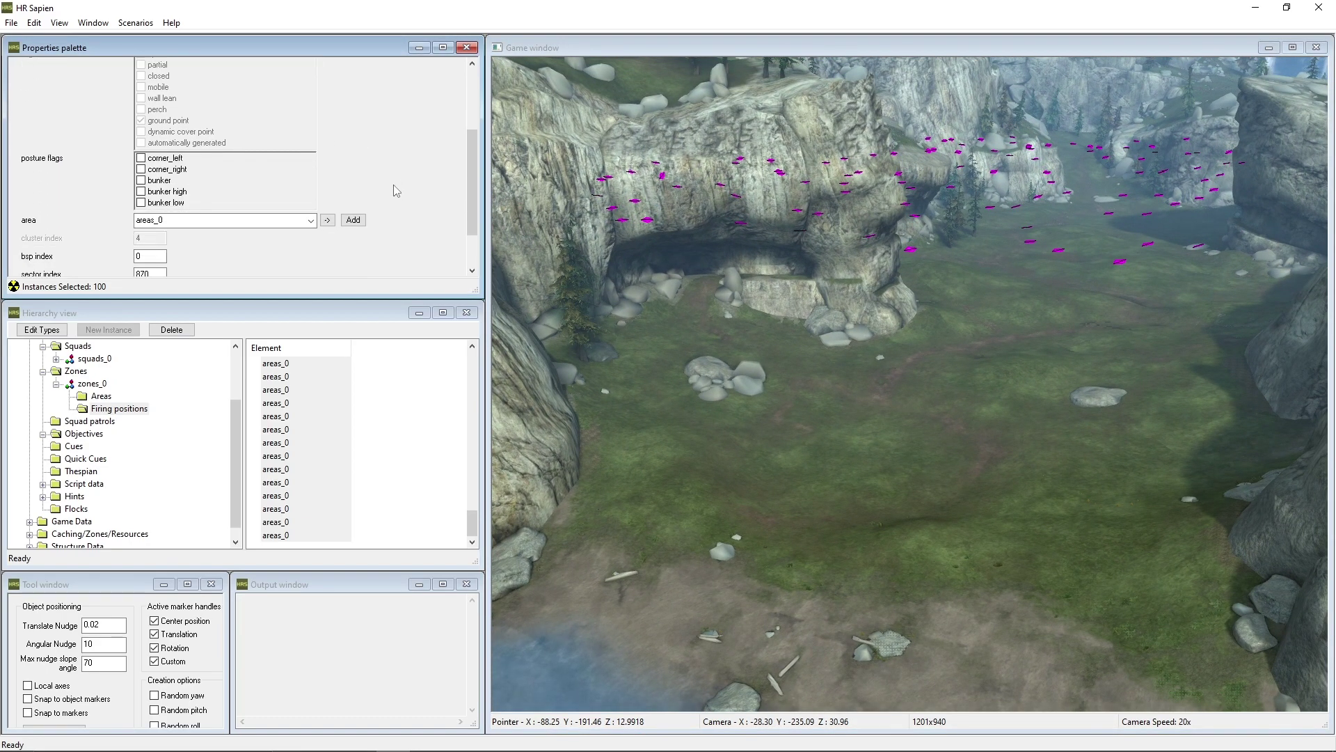
{"action": "scroll", "coordinate": [397, 191], "scroll_direction": "down", "scroll_amount": 2}
- Clear the firing position selection and recheck the z position value
{"action": "left_click", "coordinate": [323, 450]}
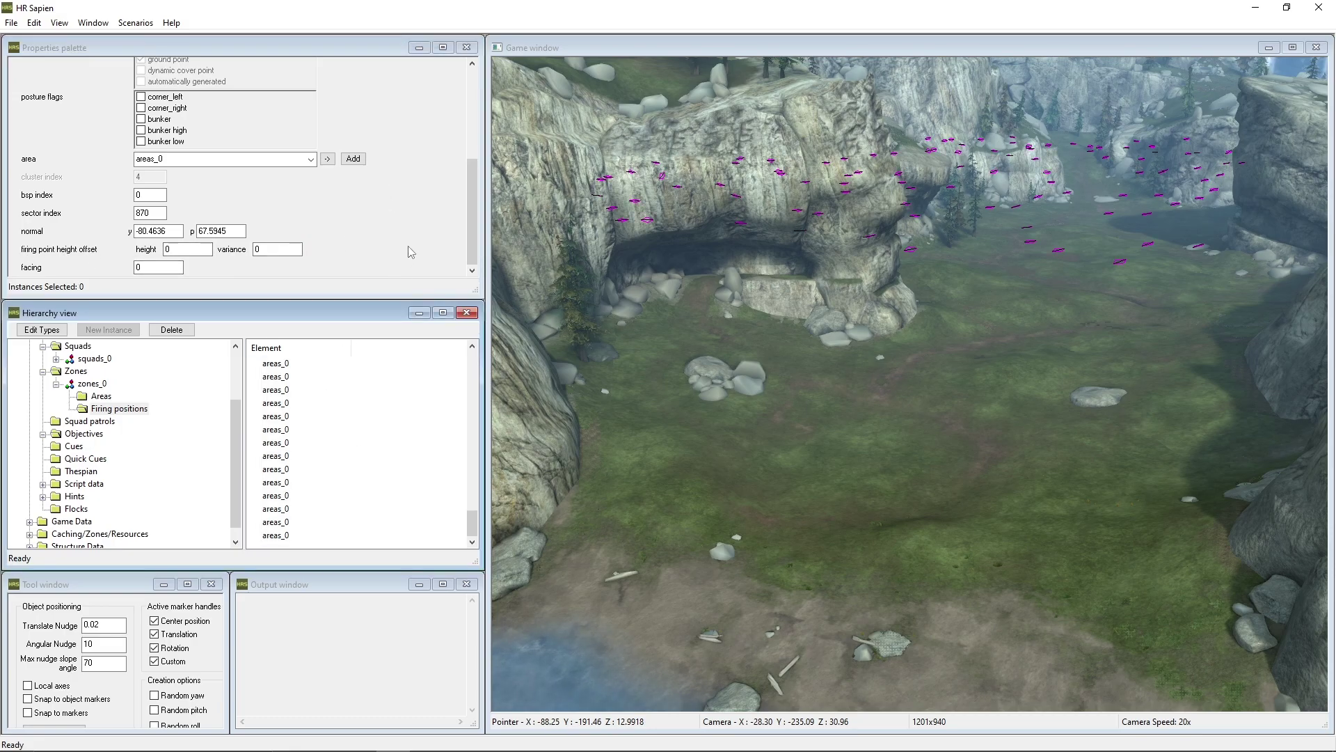
{"action": "scroll", "coordinate": [421, 230], "scroll_direction": "up", "scroll_amount": 6}
{"action": "left_click", "coordinate": [264, 126]}
{"action": "type", "text": "22"}
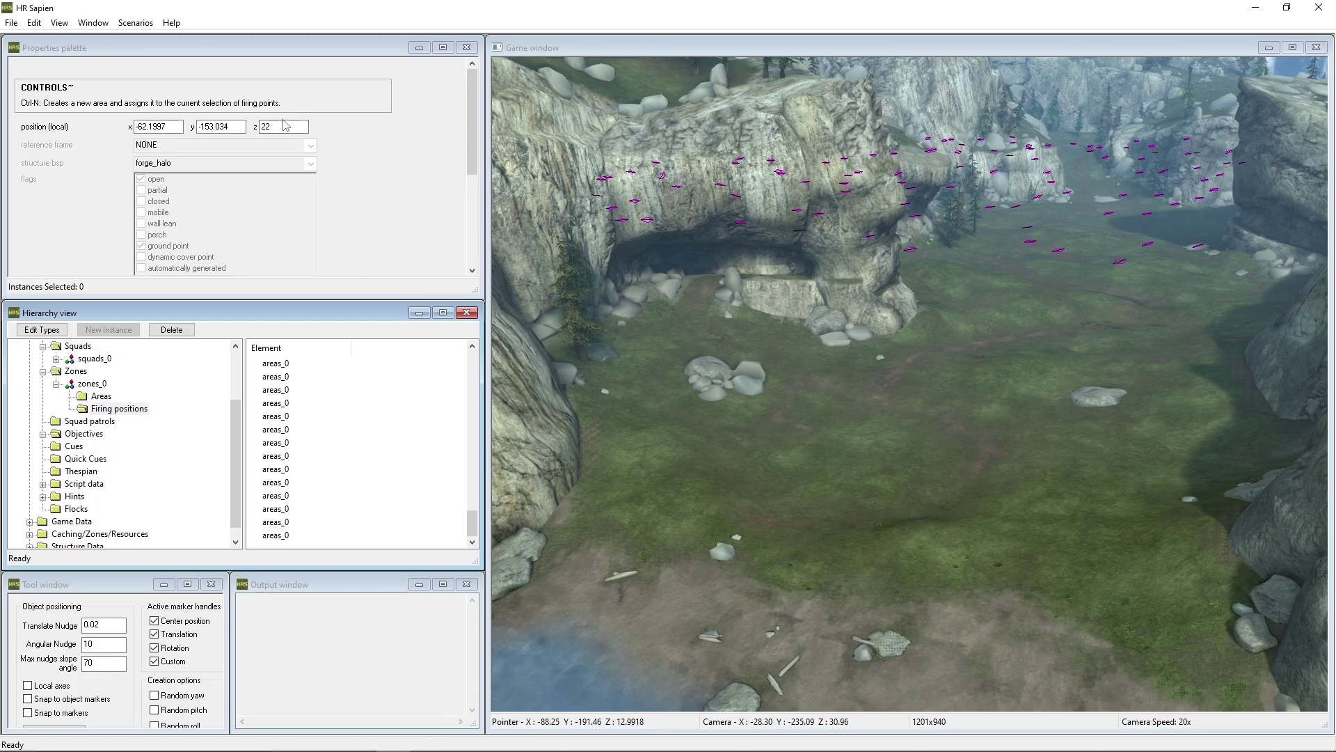
- Expand squads_0, check its initial zone and spawn points, and save the scenario
{"action": "left_click", "coordinate": [77, 372]}
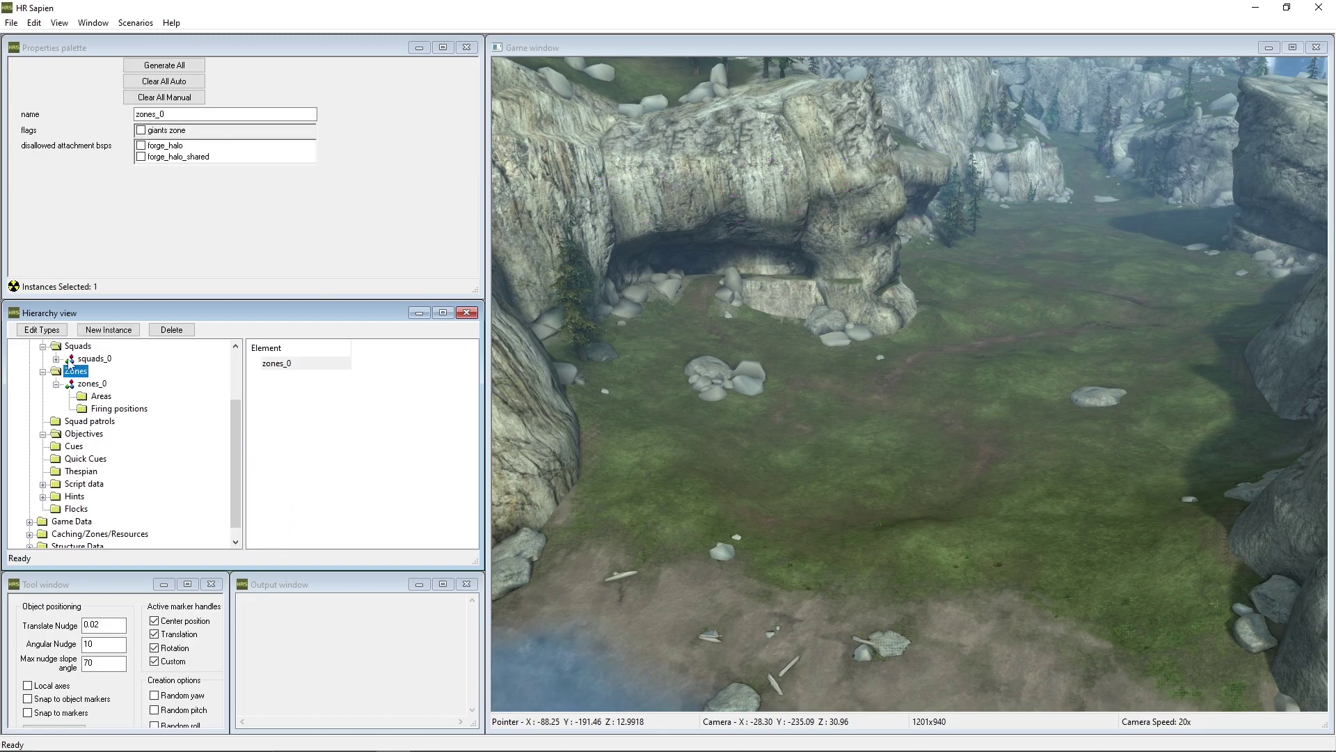
{"action": "left_click", "coordinate": [57, 359]}
{"action": "left_click", "coordinate": [70, 372]}
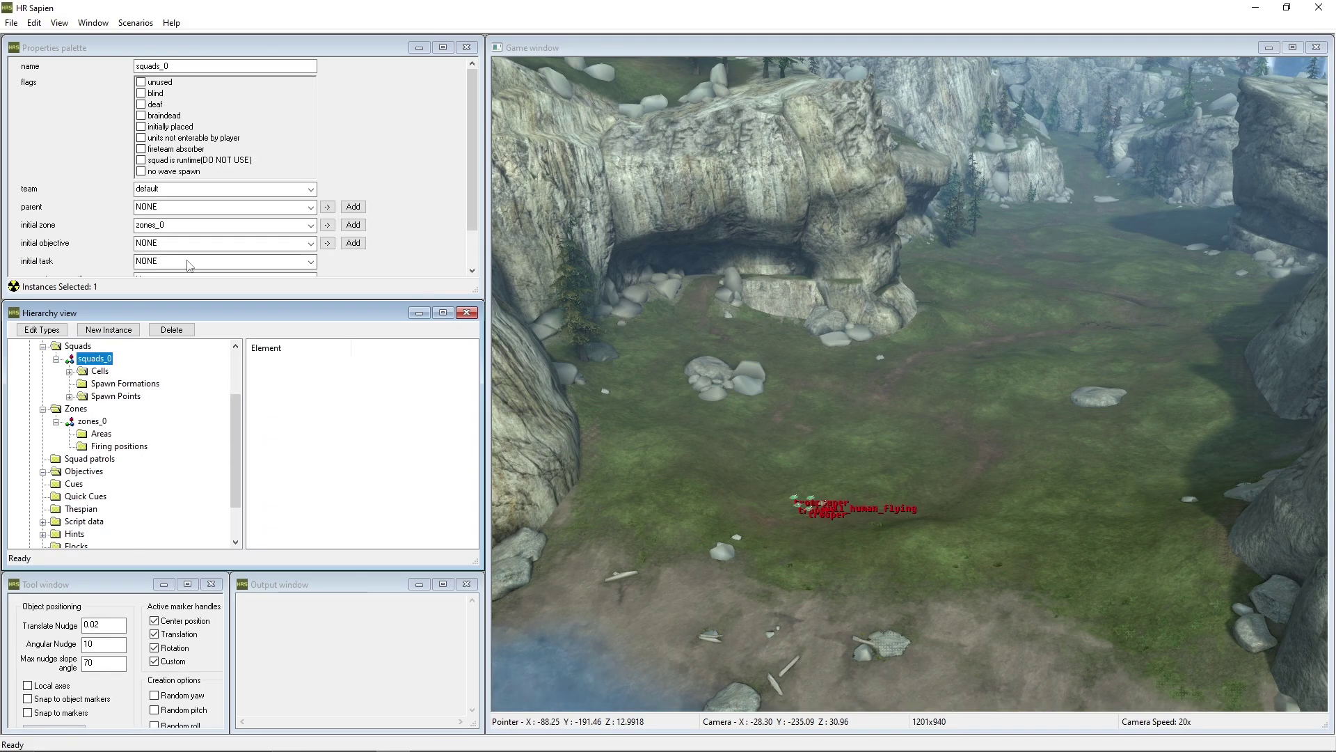
{"action": "middle_click_drag", "start_coordinate": [616, 396], "coordinate": [622, 409]}
{"action": "key", "text": "w"}
{"action": "key", "text": "ctrl+s"}
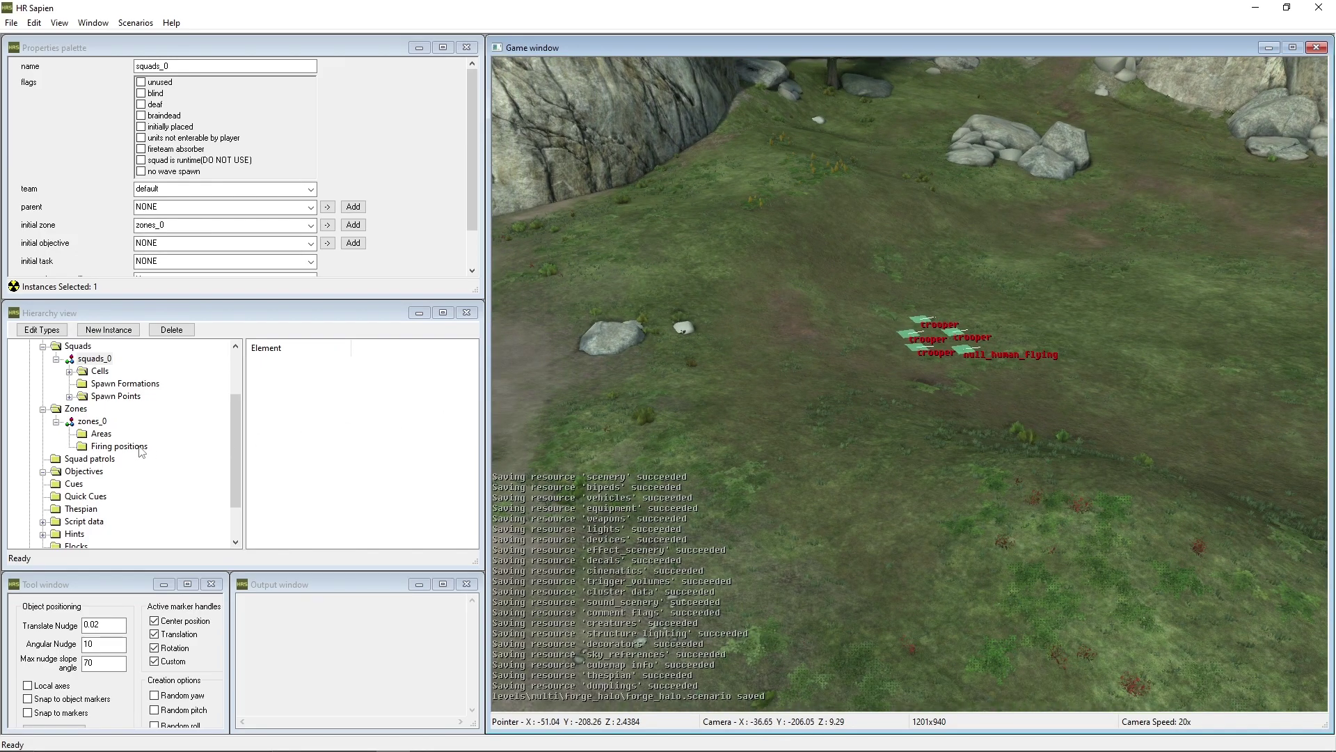
- Spawn squads_0 in the game view and follow its falcon as it flies along the cliffs
{"action": "right_click", "coordinate": [104, 360]}
{"action": "left_click", "coordinate": [127, 369]}
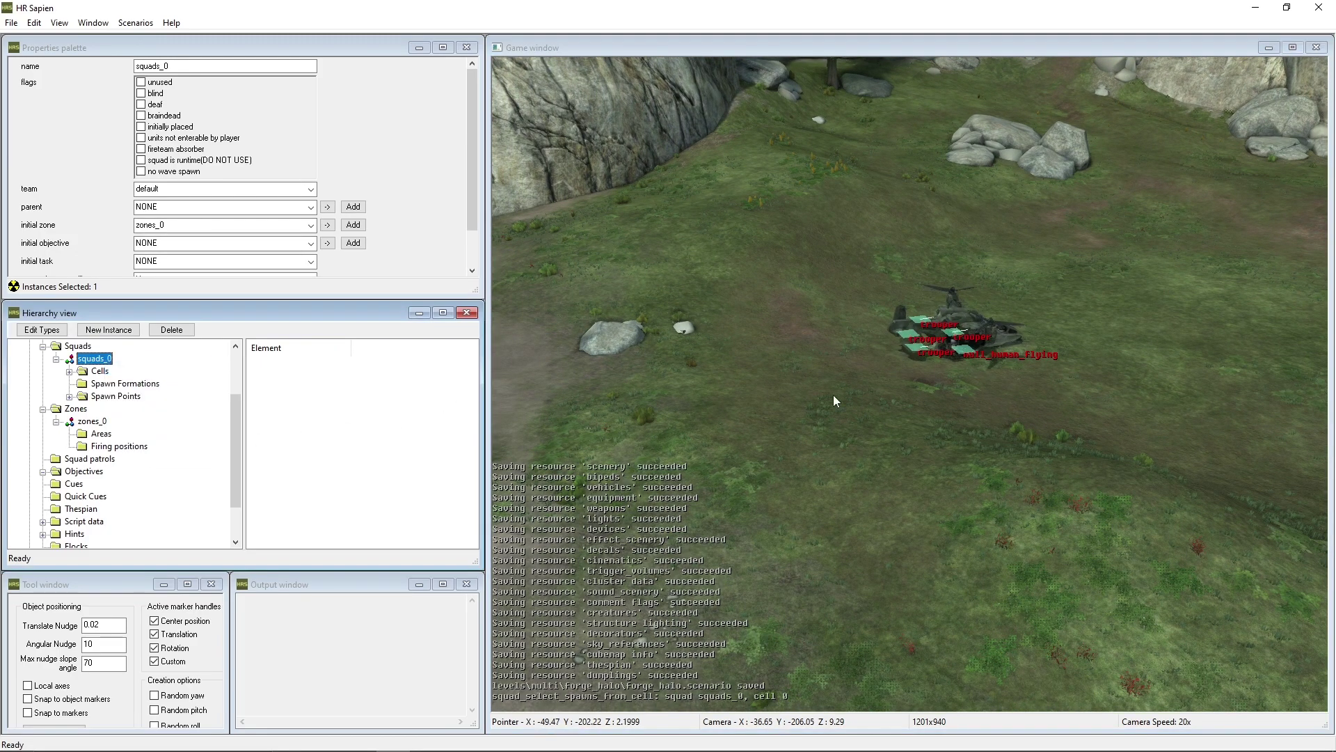
{"action": "mouse_move", "coordinate": [834, 400]}
{"action": "middle_mouse_down"}
{"action": "mouse_move", "coordinate": [822, 426]}
{"action": "mouse_move", "coordinate": [915, 367]}
{"action": "middle_mouse_up"}
{"action": "key", "text": "w"}
{"action": "key", "text": "d"}
{"action": "key", "text": "w"}
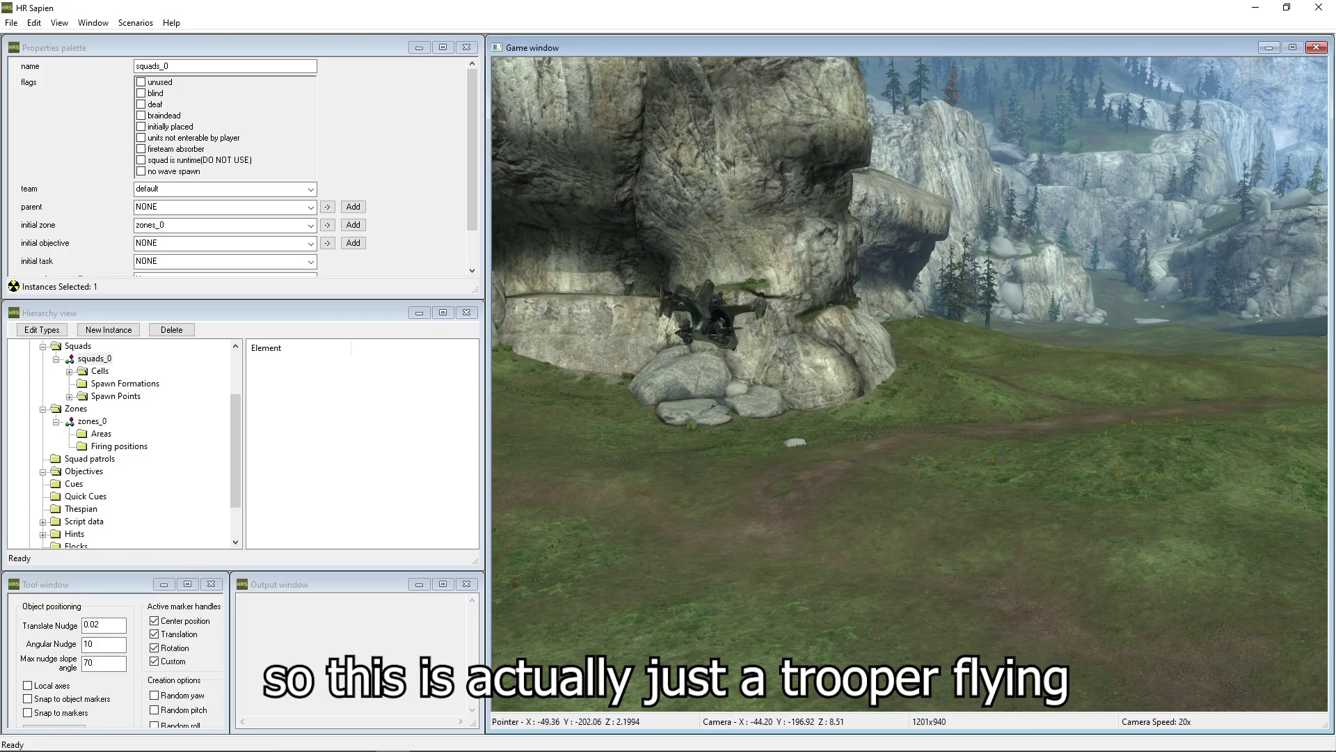
{"action": "key", "text": "w"}
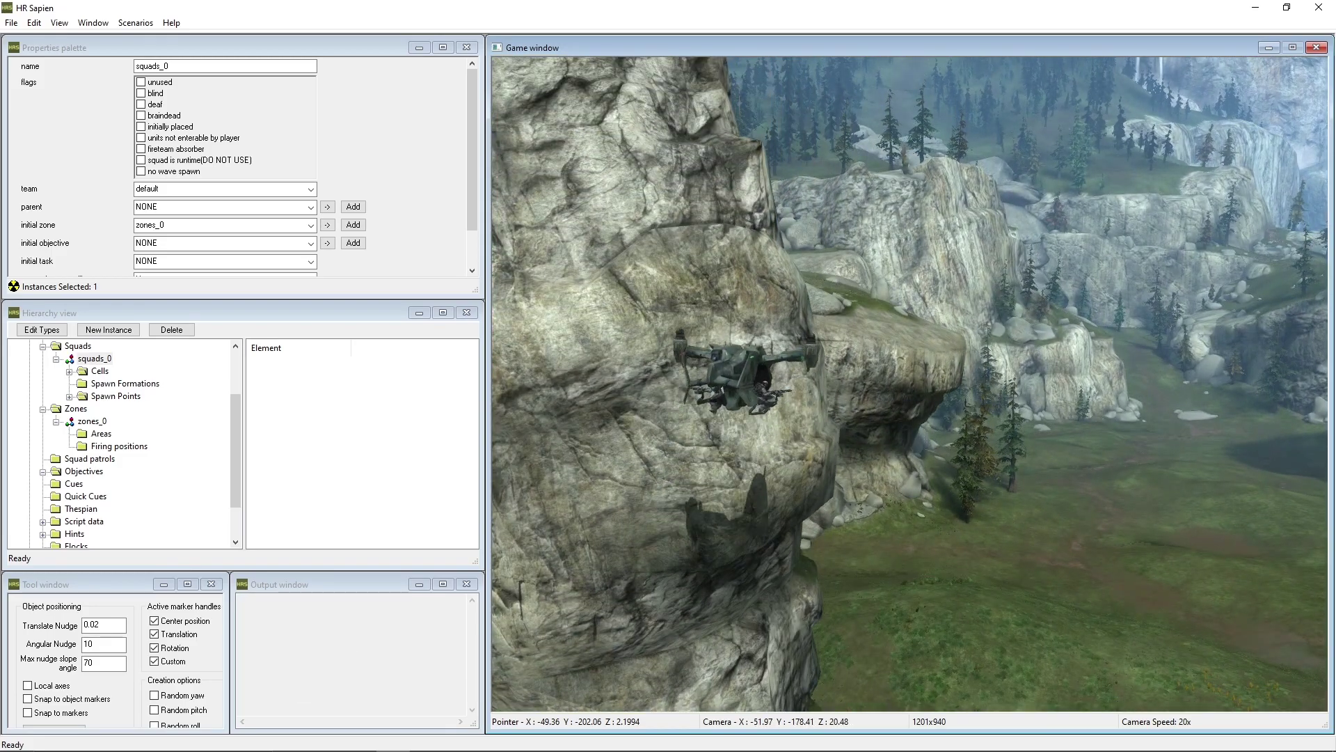
{"action": "key", "text": "a"}
{"action": "middle_click_drag", "start_coordinate": [909, 384], "coordinate": [936, 371]}
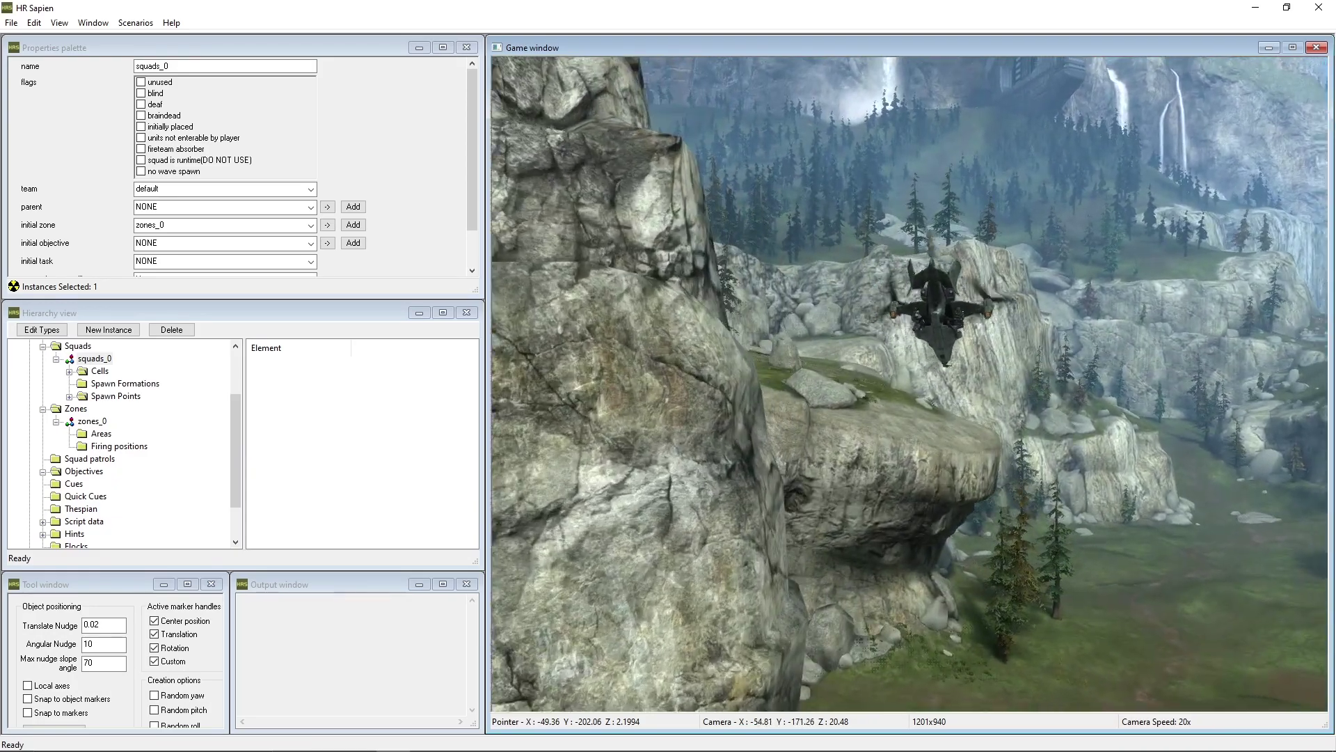
{"action": "key", "text": "a"}
{"action": "middle_click_drag", "start_coordinate": [909, 385], "coordinate": [1082, 373]}
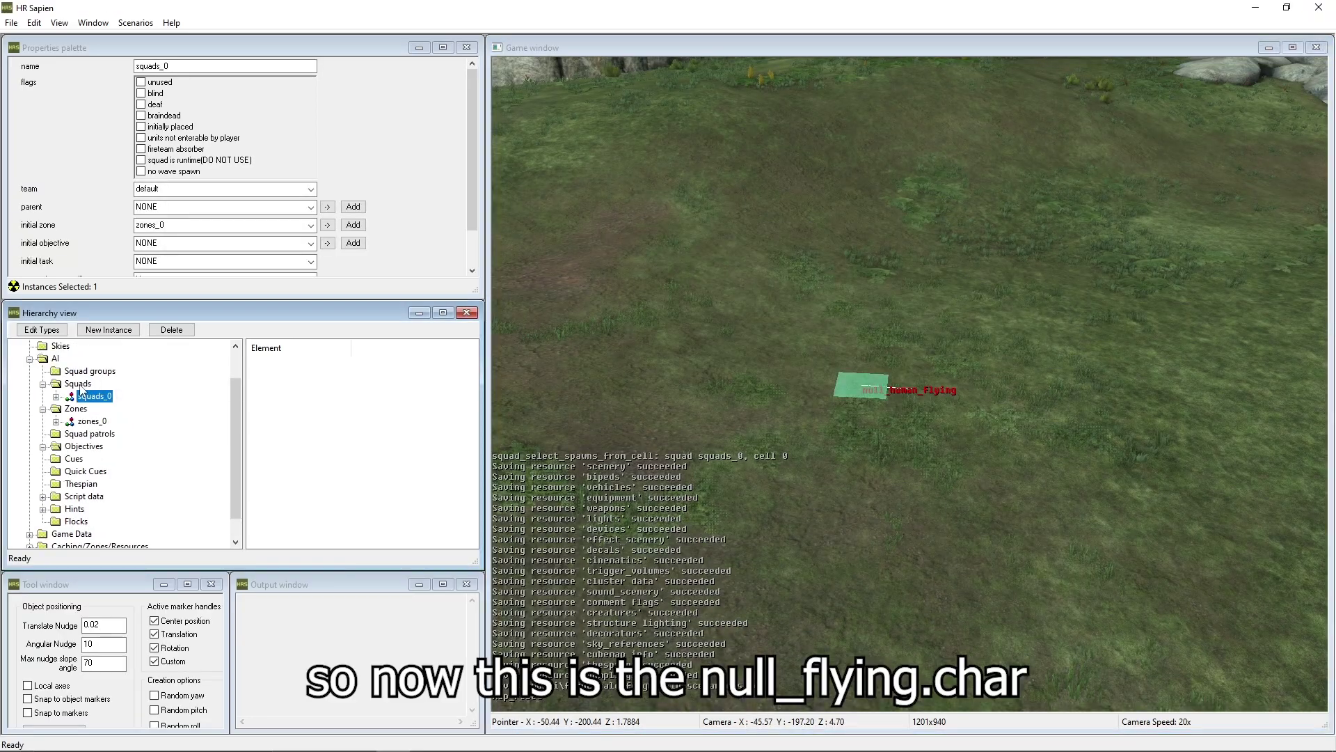
- Spawn the squad with the null_human_flying character and track its falcon across the valley
{"action": "left_click", "coordinate": [80, 388]}
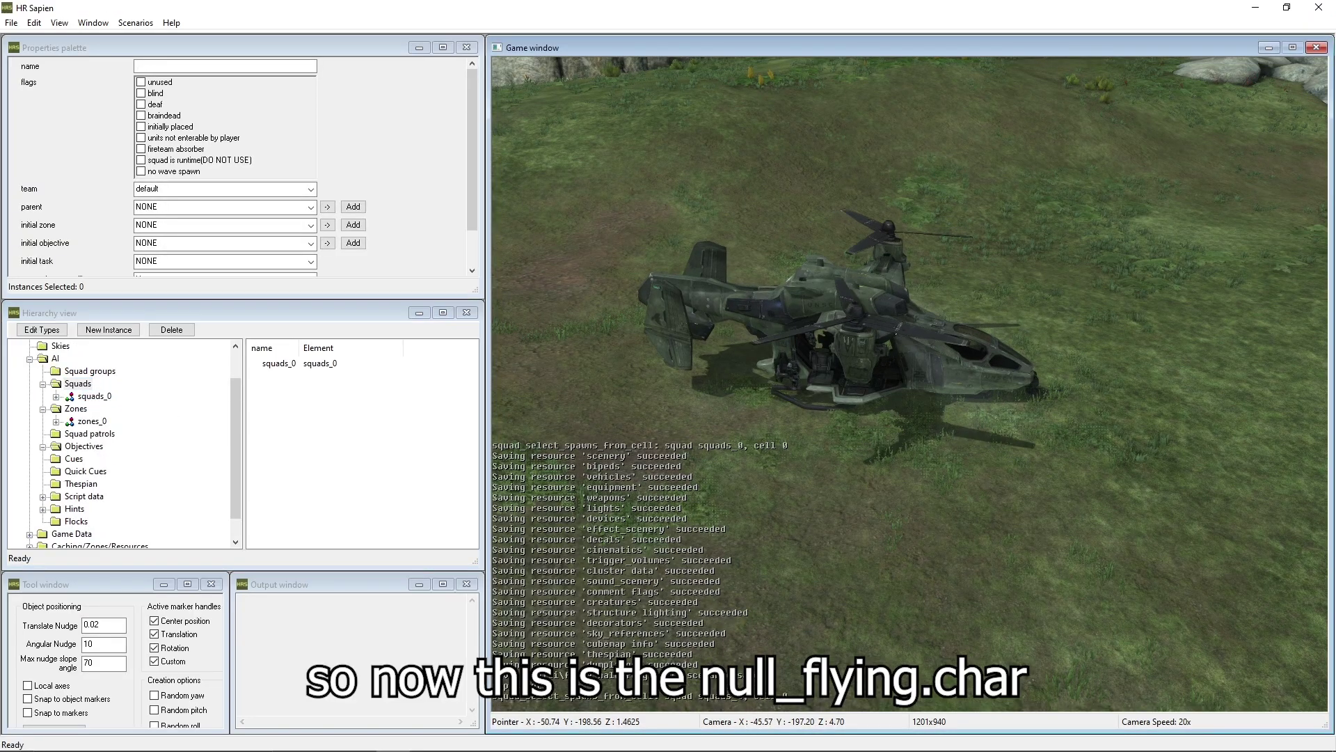
{"action": "middle_click_drag", "start_coordinate": [910, 384], "coordinate": [1051, 397]}
{"action": "key", "text": "w"}
{"action": "key", "text": "s"}
{"action": "key", "text": "s"}
{"action": "middle_click_drag", "start_coordinate": [910, 384], "coordinate": [967, 380]}
{"action": "key", "text": "w"}
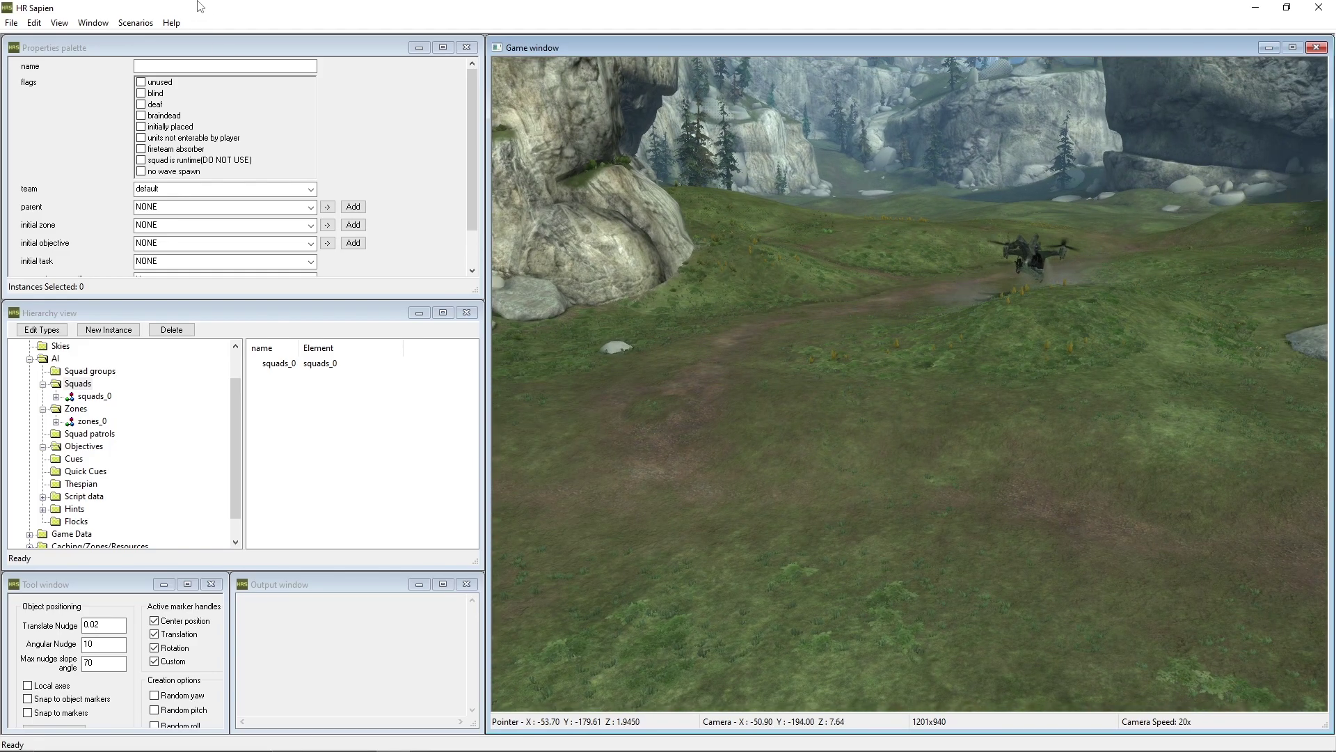
- Save the scenario and watch the falcon flown by the trooper_pilot character take off from the squad's spawn point
{"action": "key", "text": "ctrl+s"}
{"action": "left_click", "coordinate": [135, 23]}
{"action": "left_click", "coordinate": [161, 54]}
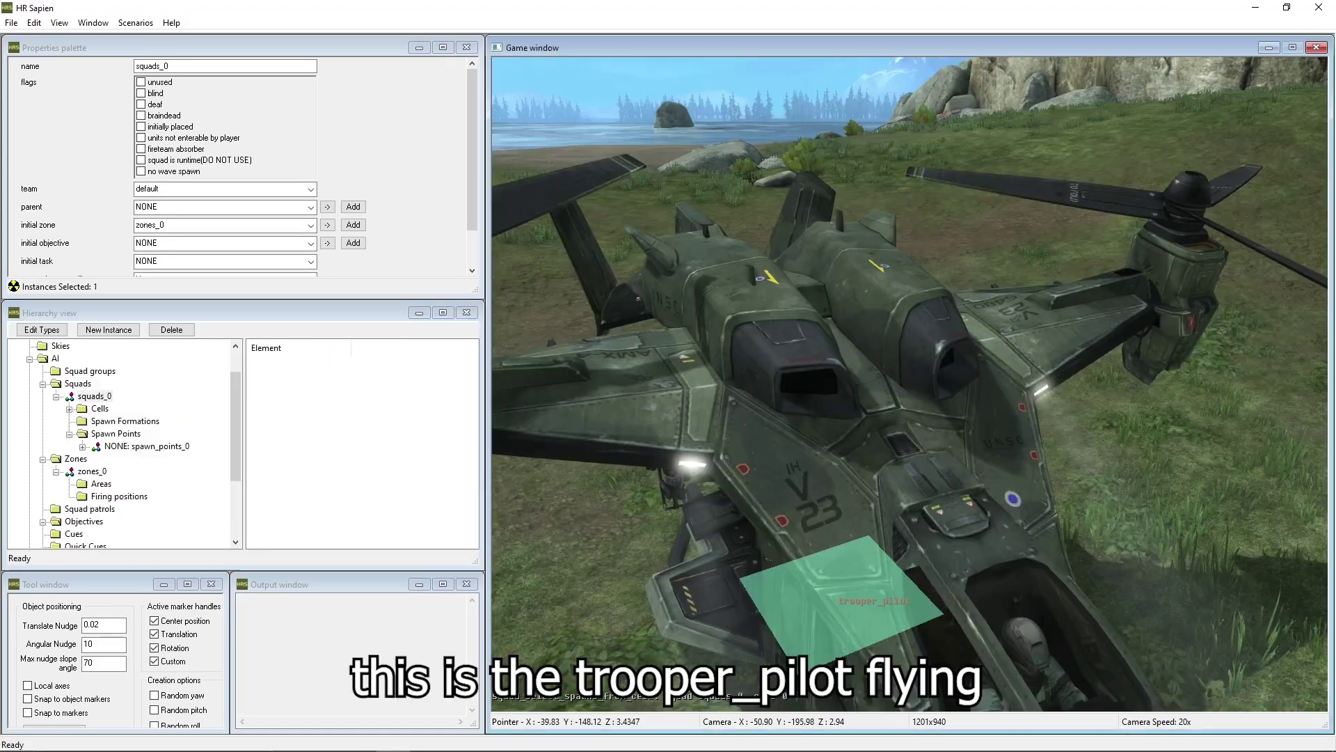
{"action": "key", "text": "w"}
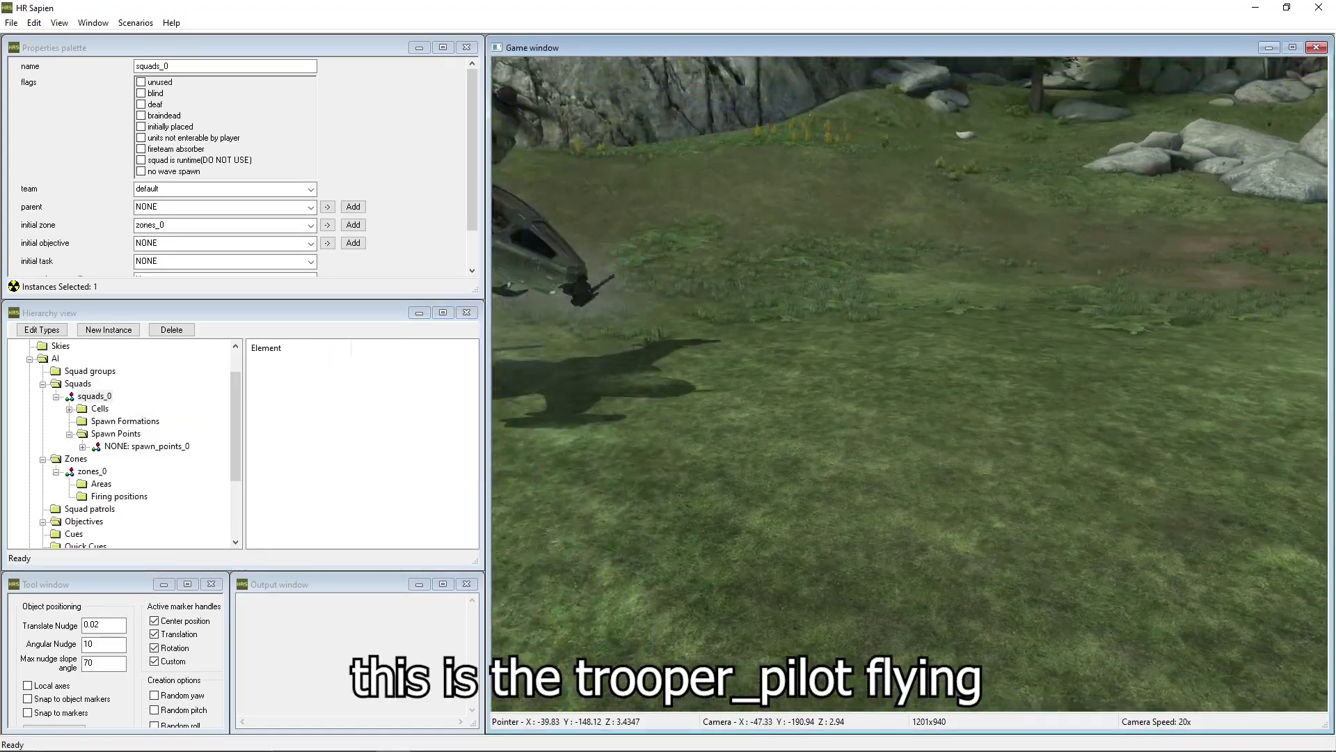
{"action": "key", "text": "s"}
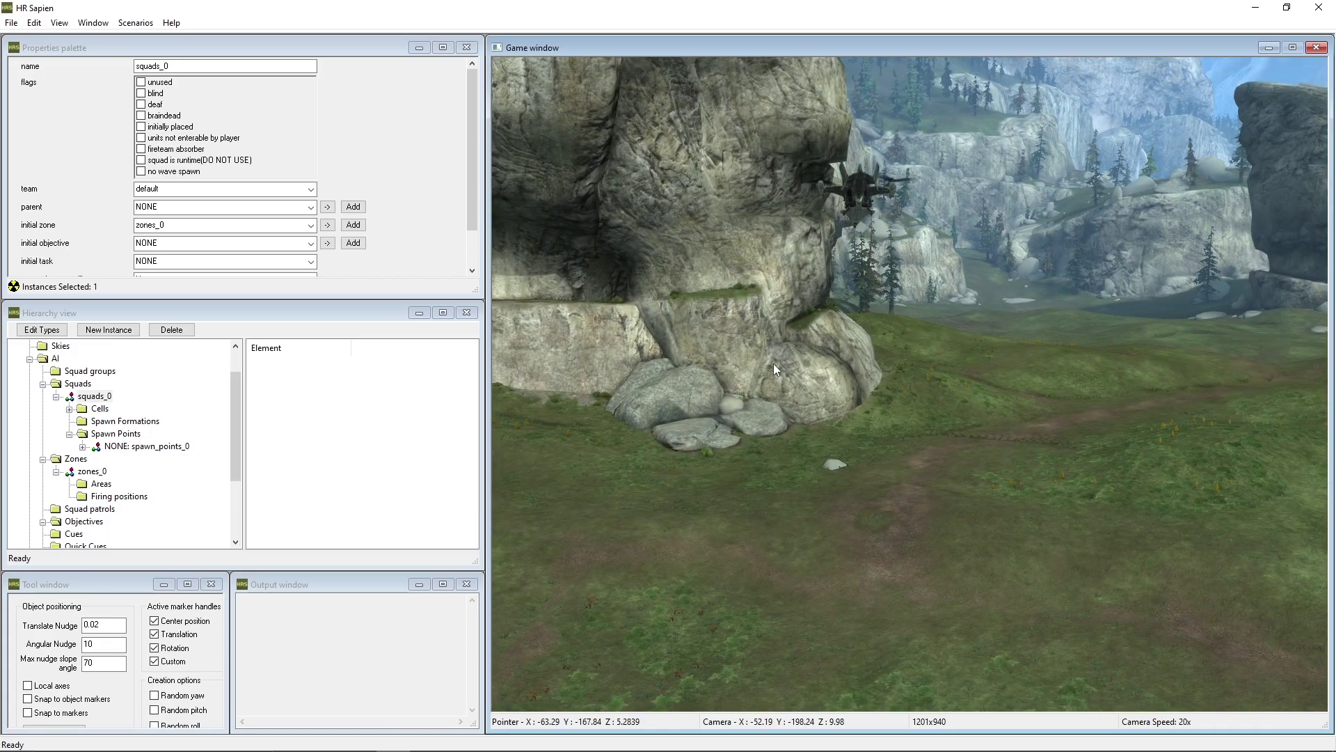
- Follow the trooper_pilot falcon through the air as it flies past the cliff face
{"action": "key", "text": "r"}
{"action": "key", "text": "r"}
{"action": "key", "text": "w"}
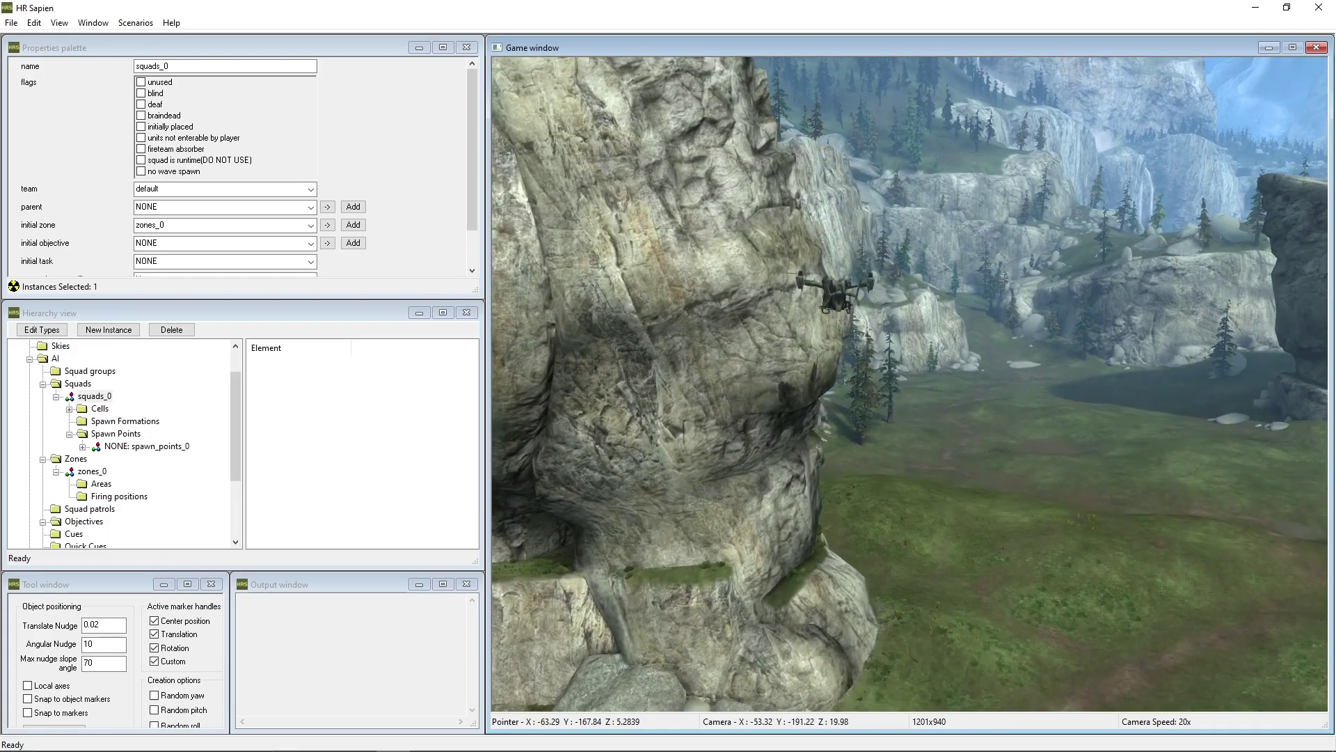
{"action": "key", "text": "w"}
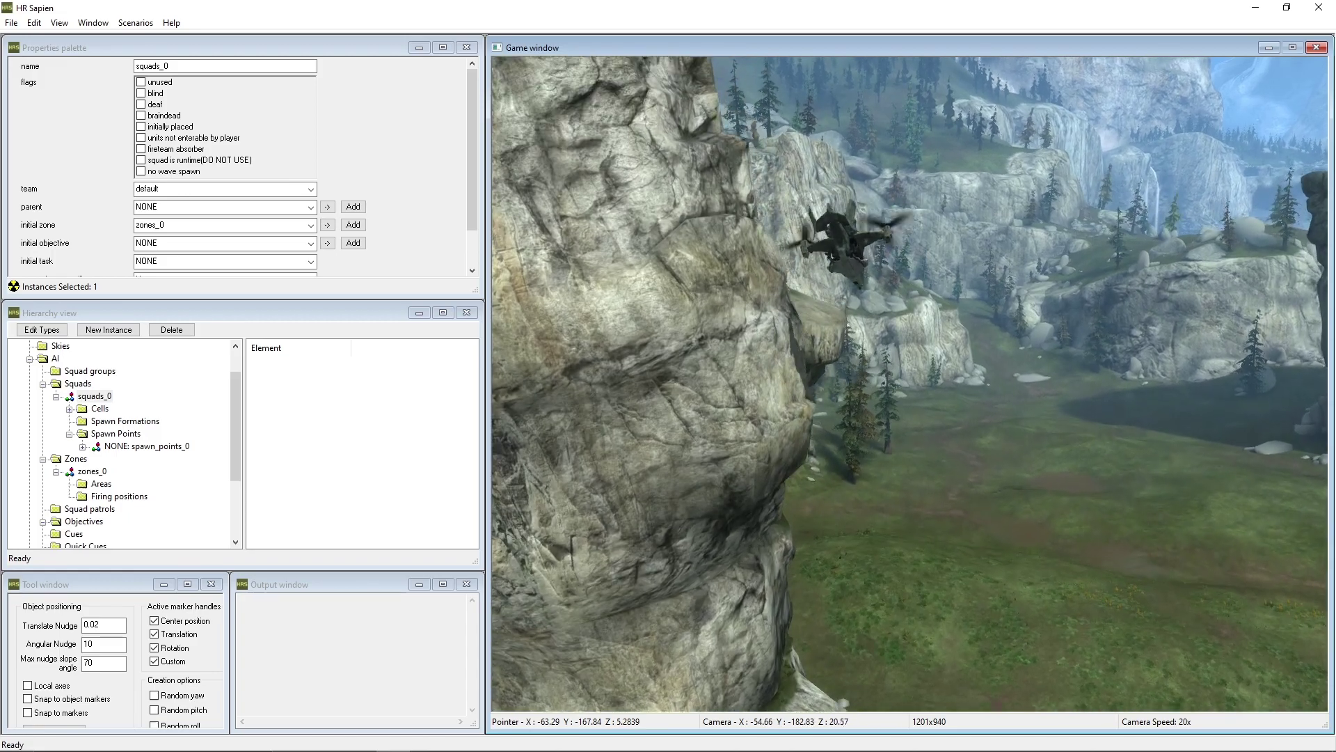
{"action": "key", "text": "r"}
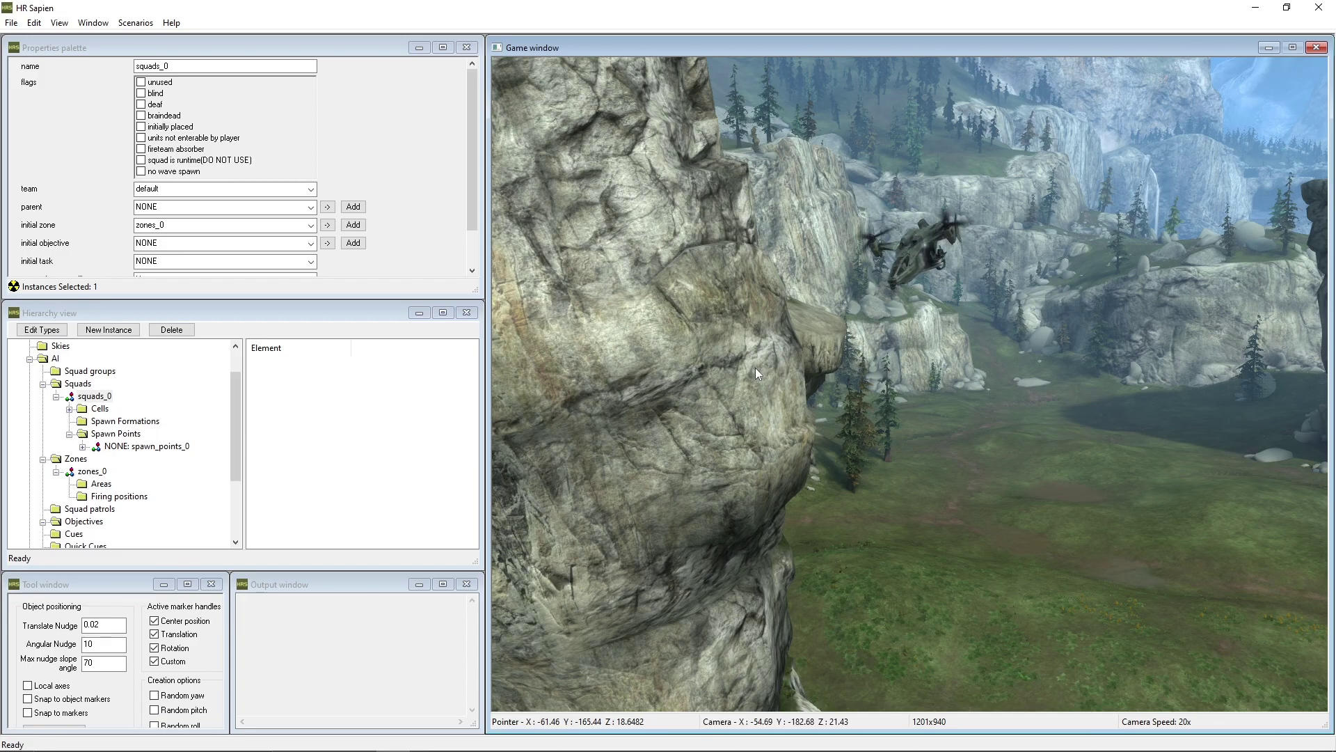
- Open the scenario's object type palette and check the tags listed for the biped and character classes
{"action": "left_click", "coordinate": [41, 329]}
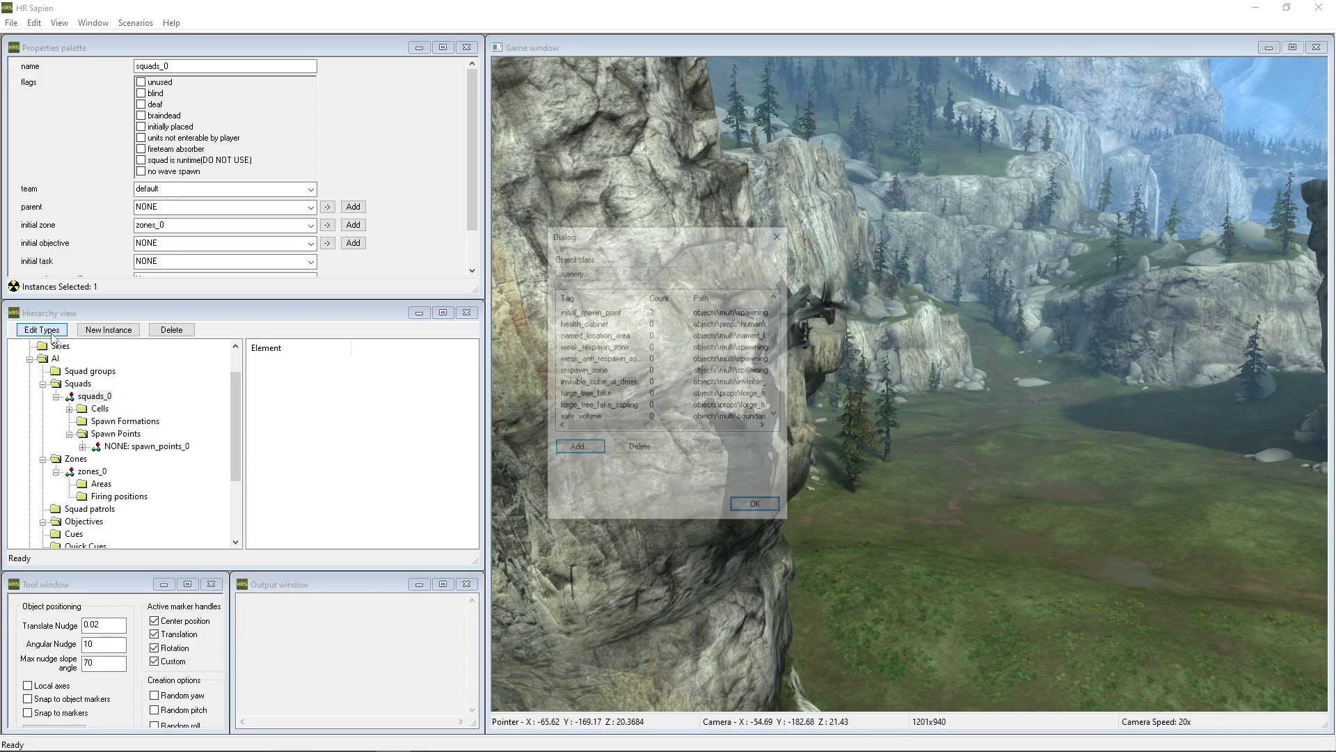
{"action": "left_click", "coordinate": [696, 272]}
{"action": "left_click", "coordinate": [566, 329]}
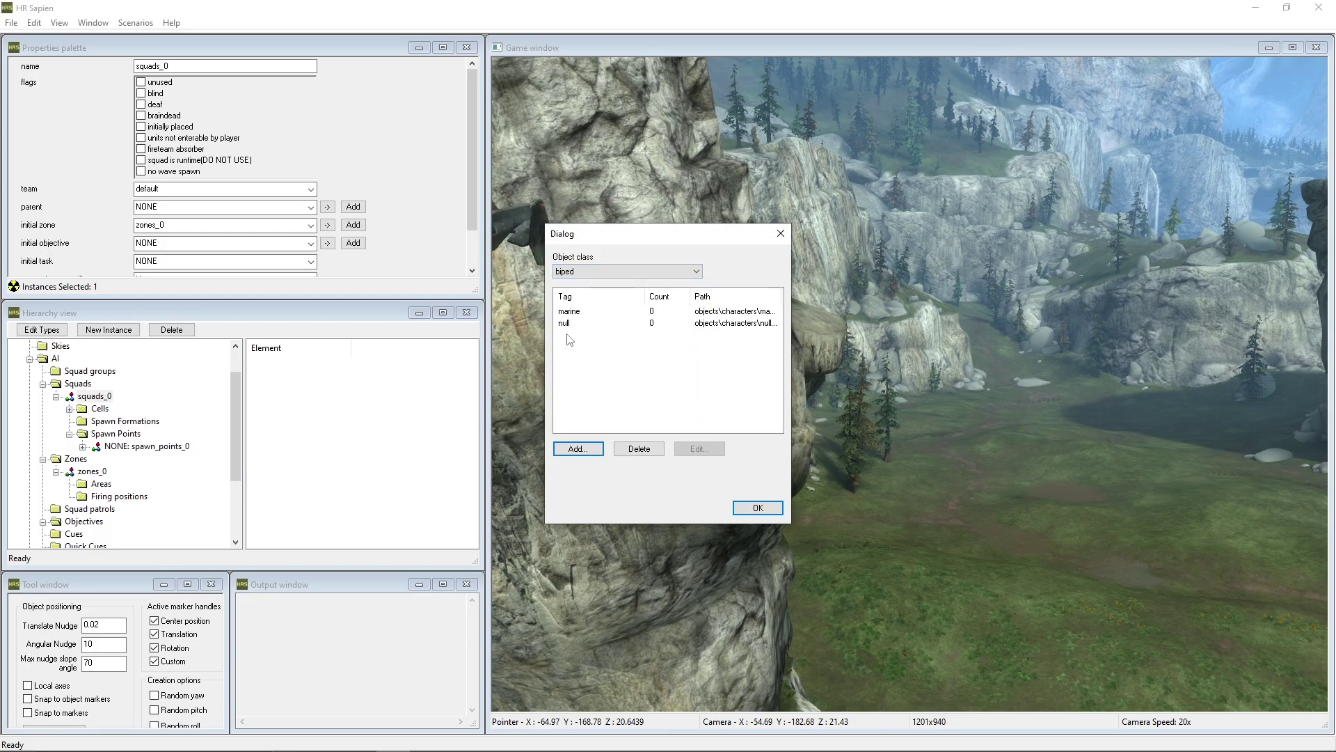
{"action": "left_click", "coordinate": [571, 271]}
{"action": "left_click", "coordinate": [570, 423]}
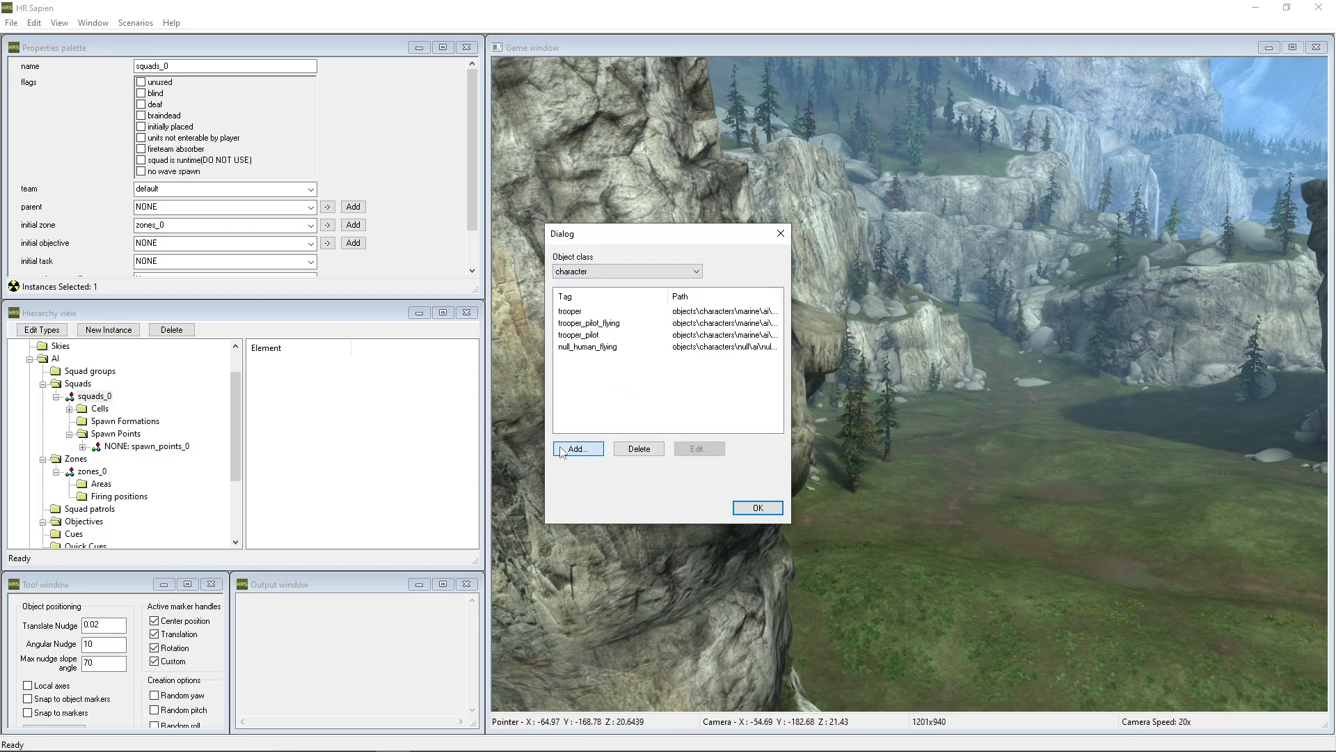
- Browse the elite character's ai folder for pilot character tags, then close the type dialogs without adding any
{"action": "left_click", "coordinate": [577, 449]}
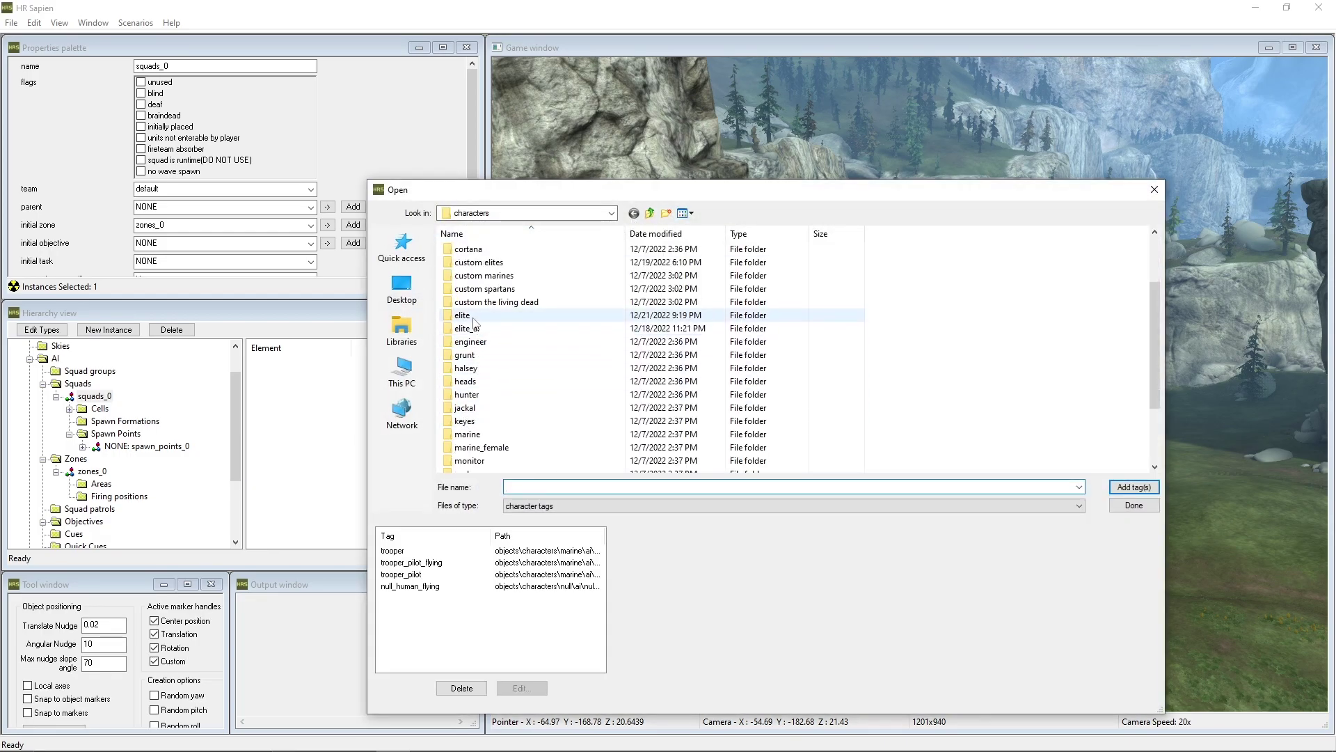
{"action": "double_click", "coordinate": [473, 318]}
{"action": "key", "text": "alt+Left"}
{"action": "double_click", "coordinate": [470, 409]}
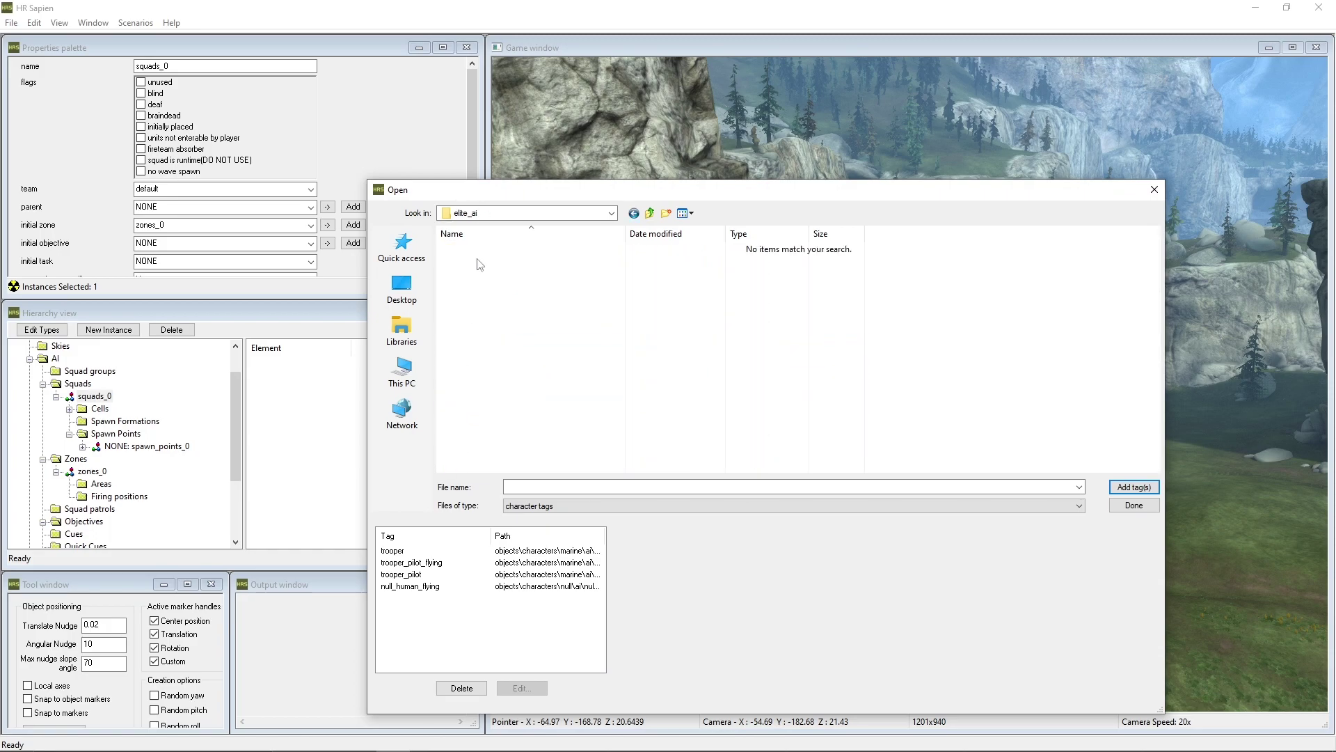
{"action": "key", "text": "BackSpace"}
{"action": "double_click", "coordinate": [473, 319]}
{"action": "double_click", "coordinate": [465, 250]}
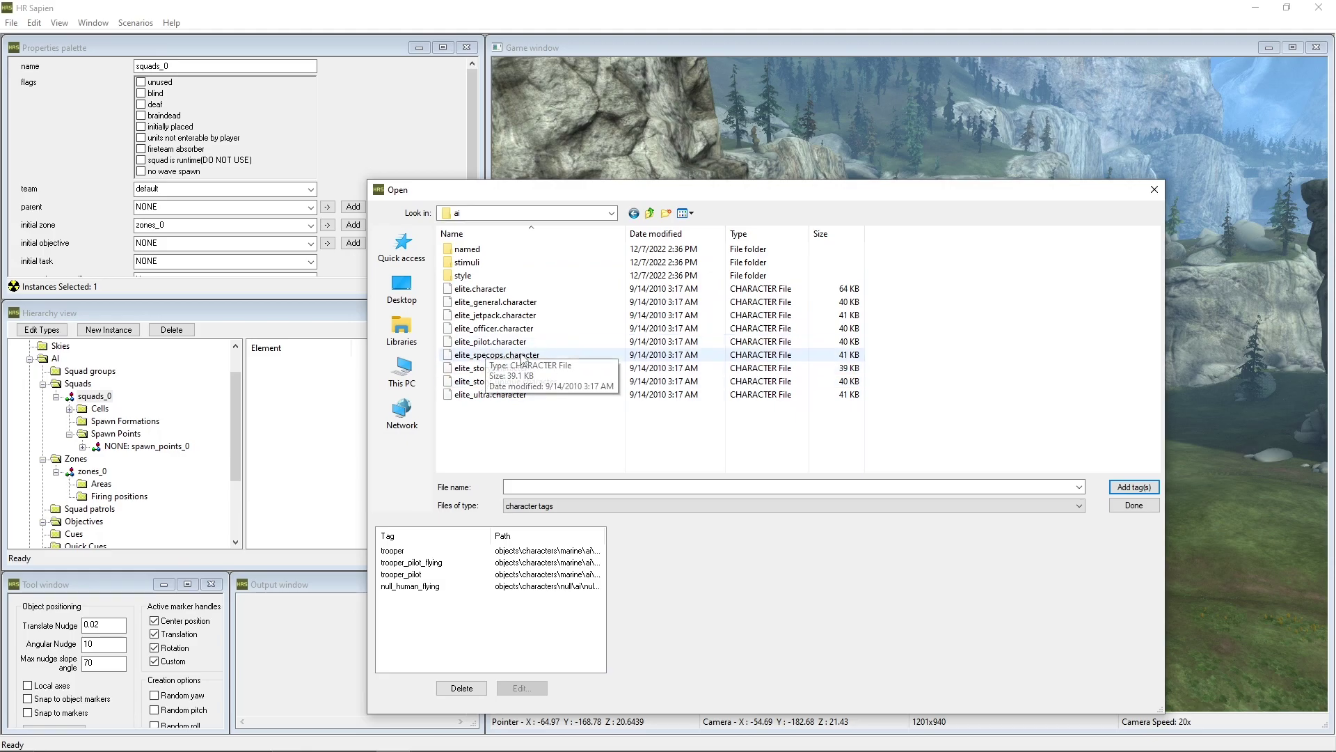
{"action": "left_click", "coordinate": [1119, 503]}
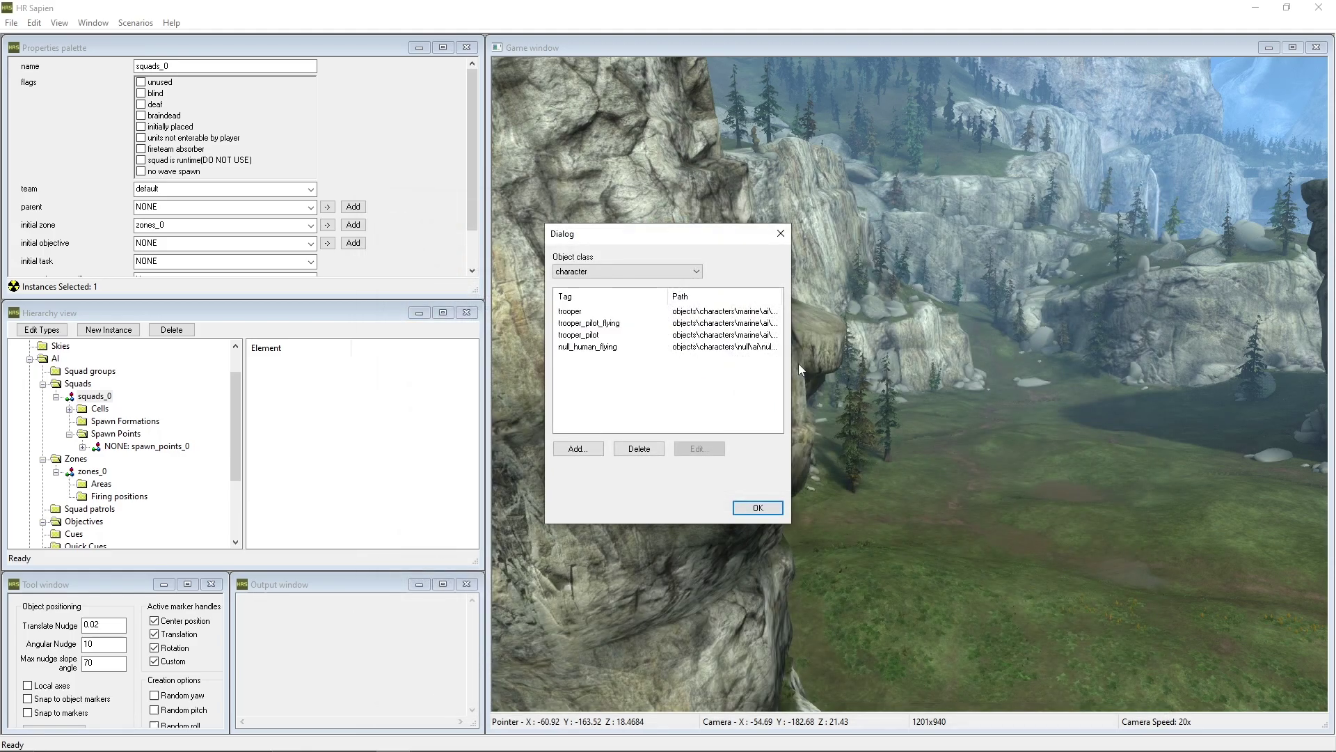
{"action": "left_click", "coordinate": [758, 507]}
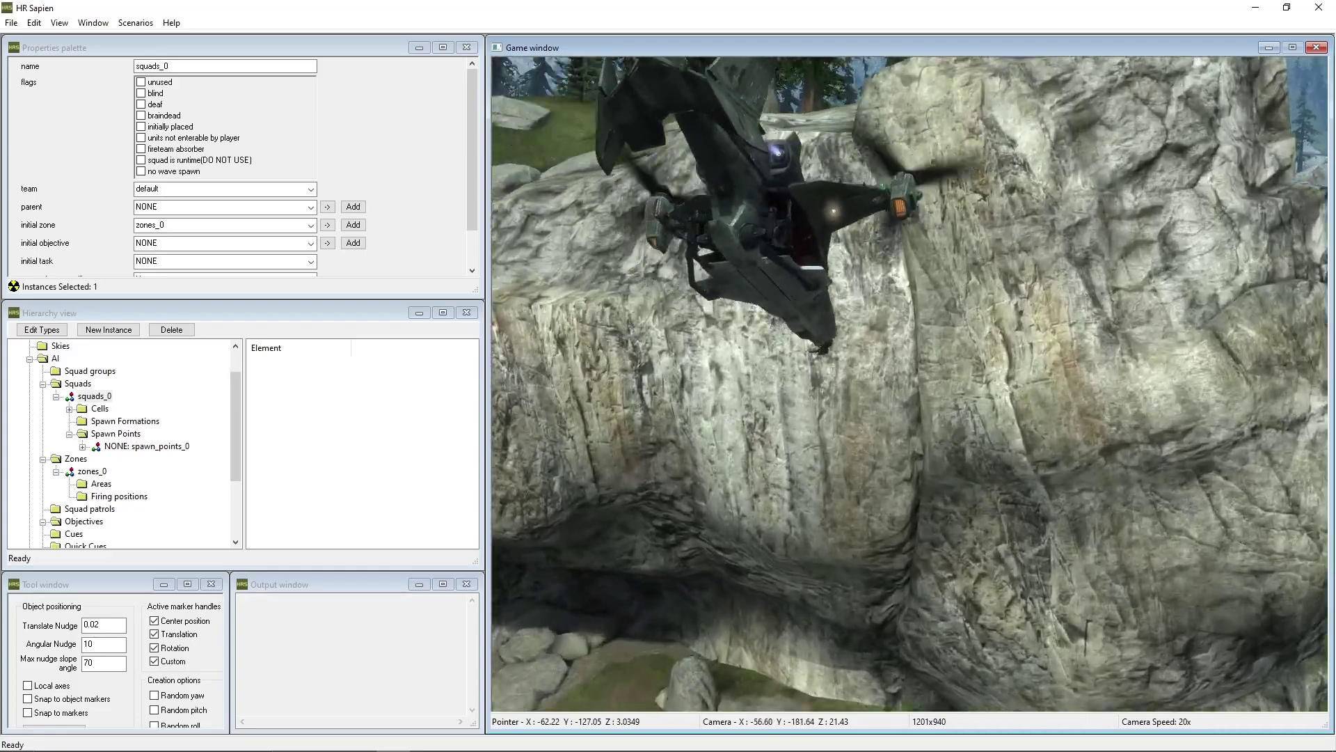
- Watch the falcon near the cliffs, pull the view back over the valley, and save the scenario
{"action": "key", "text": "a"}
{"action": "middle_click_drag", "start_coordinate": [910, 384], "coordinate": [957, 387]}
{"action": "key", "text": "s"}
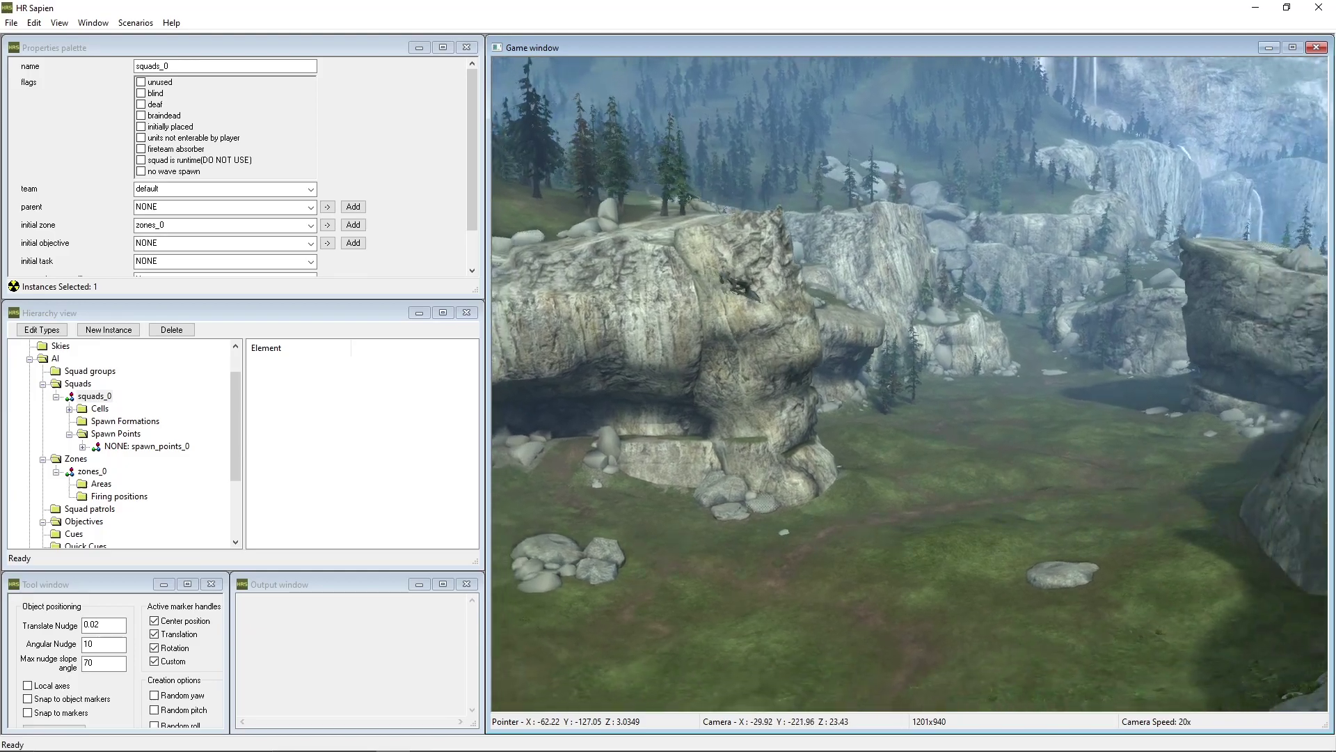
{"action": "key", "text": "s"}
{"action": "key", "text": "ctrl+s"}
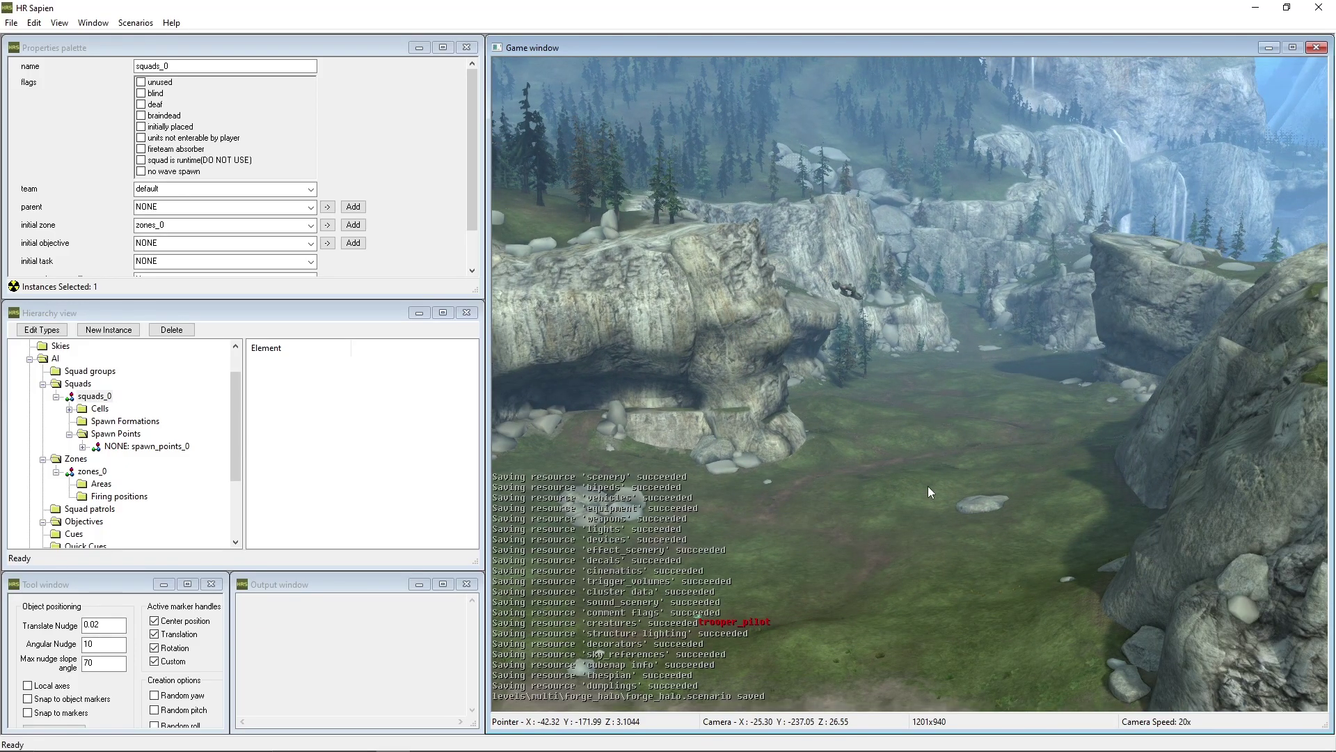